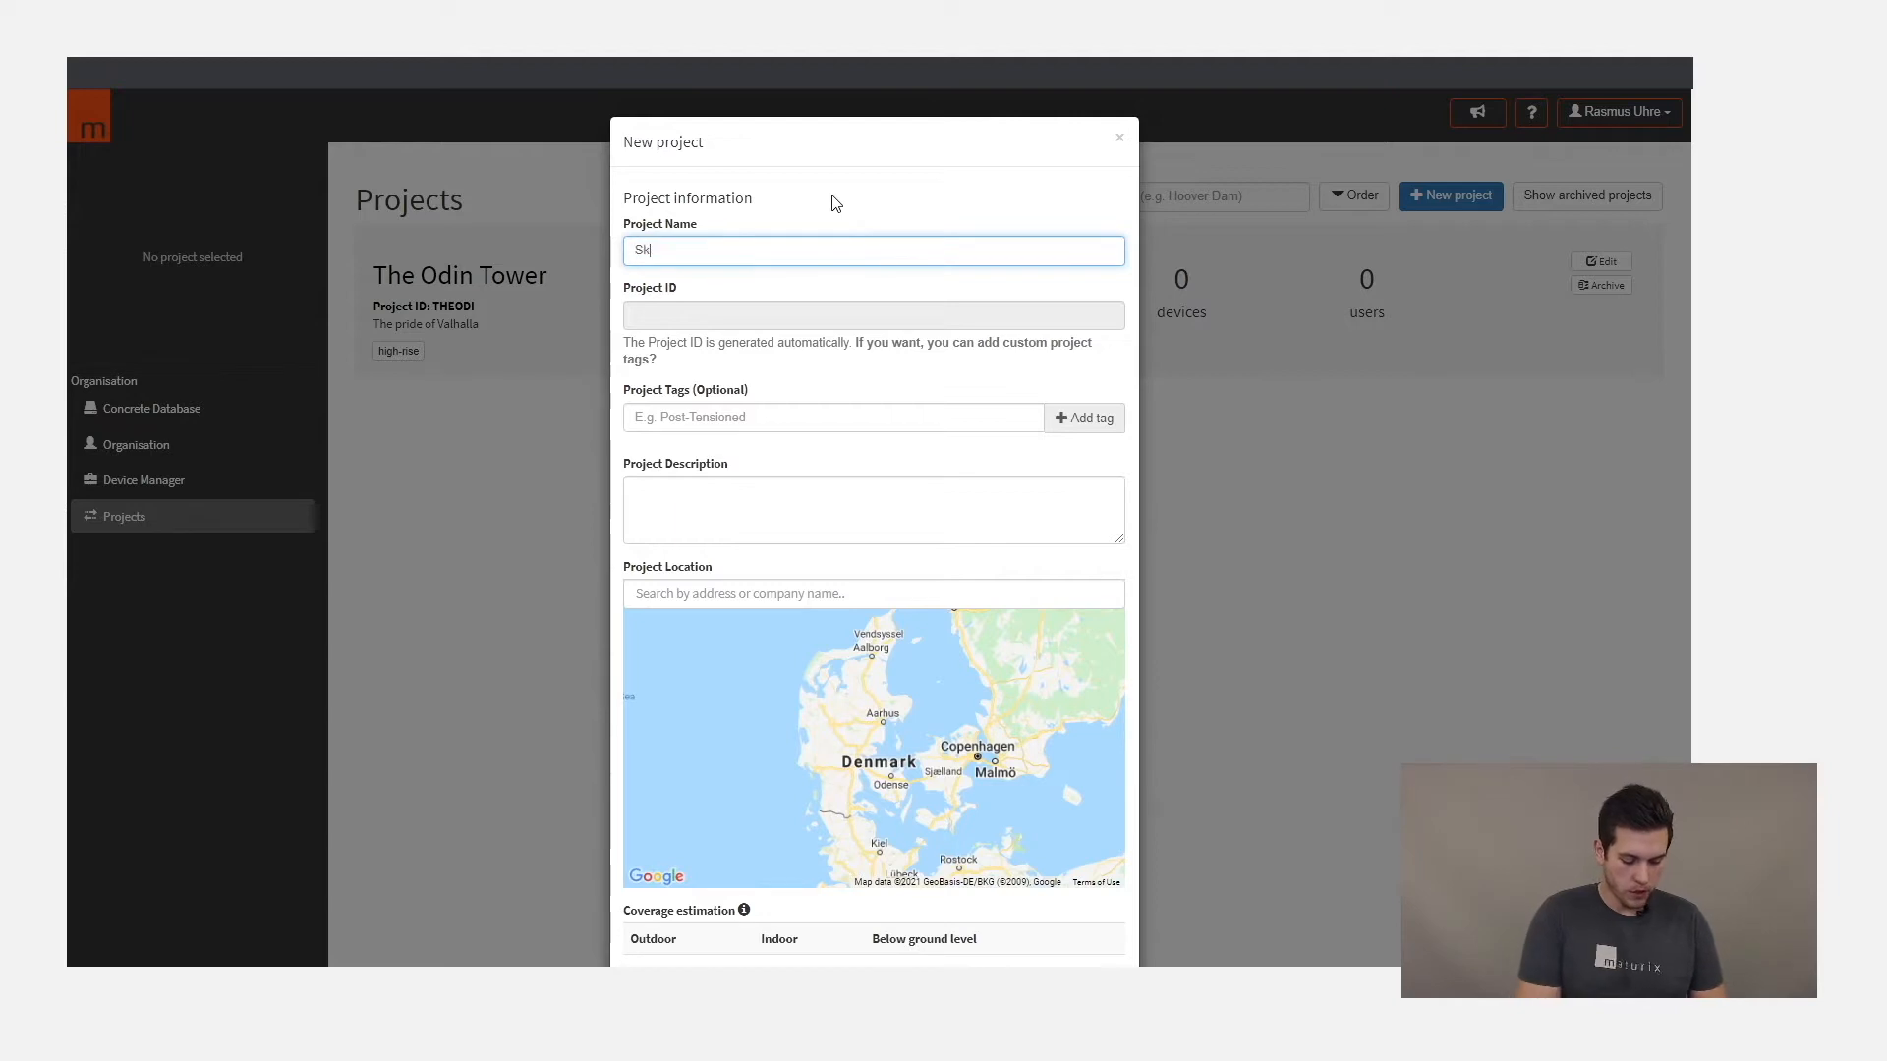
- Name the new project Skyscraper 9 and add the project tag "high rise"
type("9")
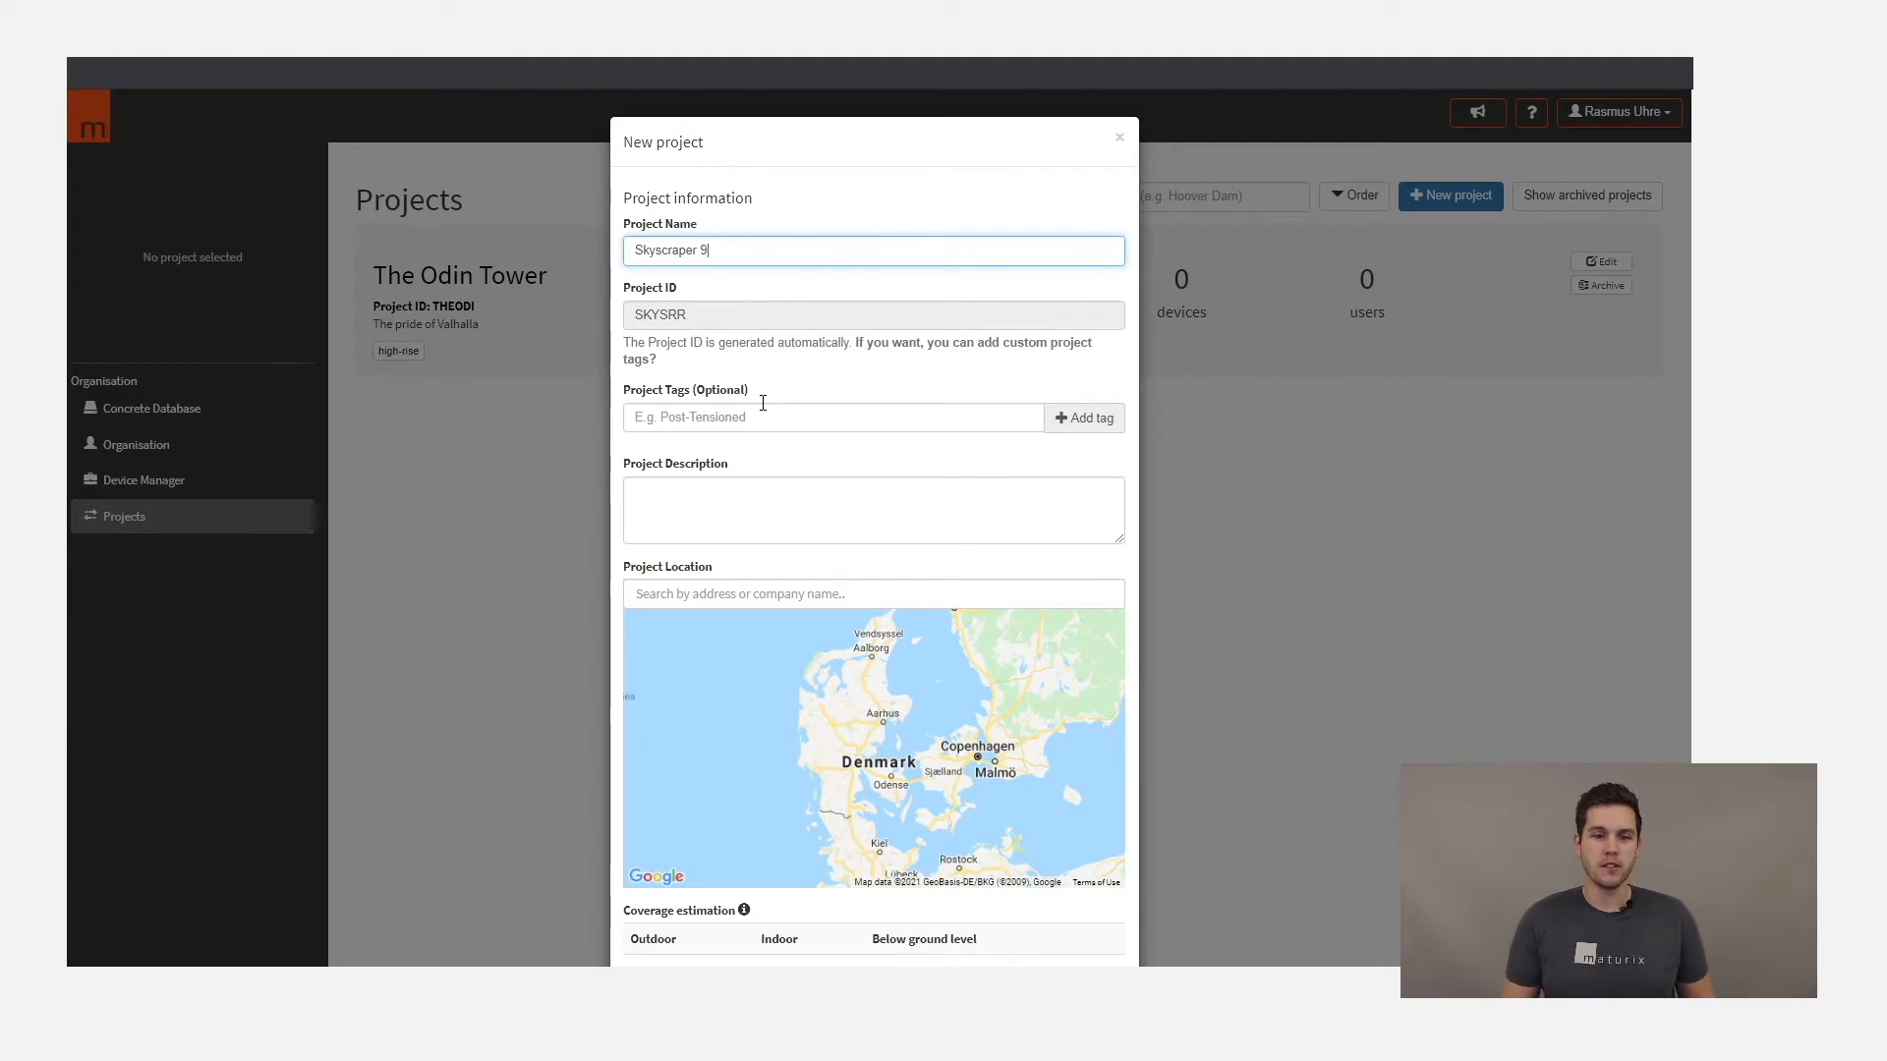
left_click(831, 414)
type("high rise")
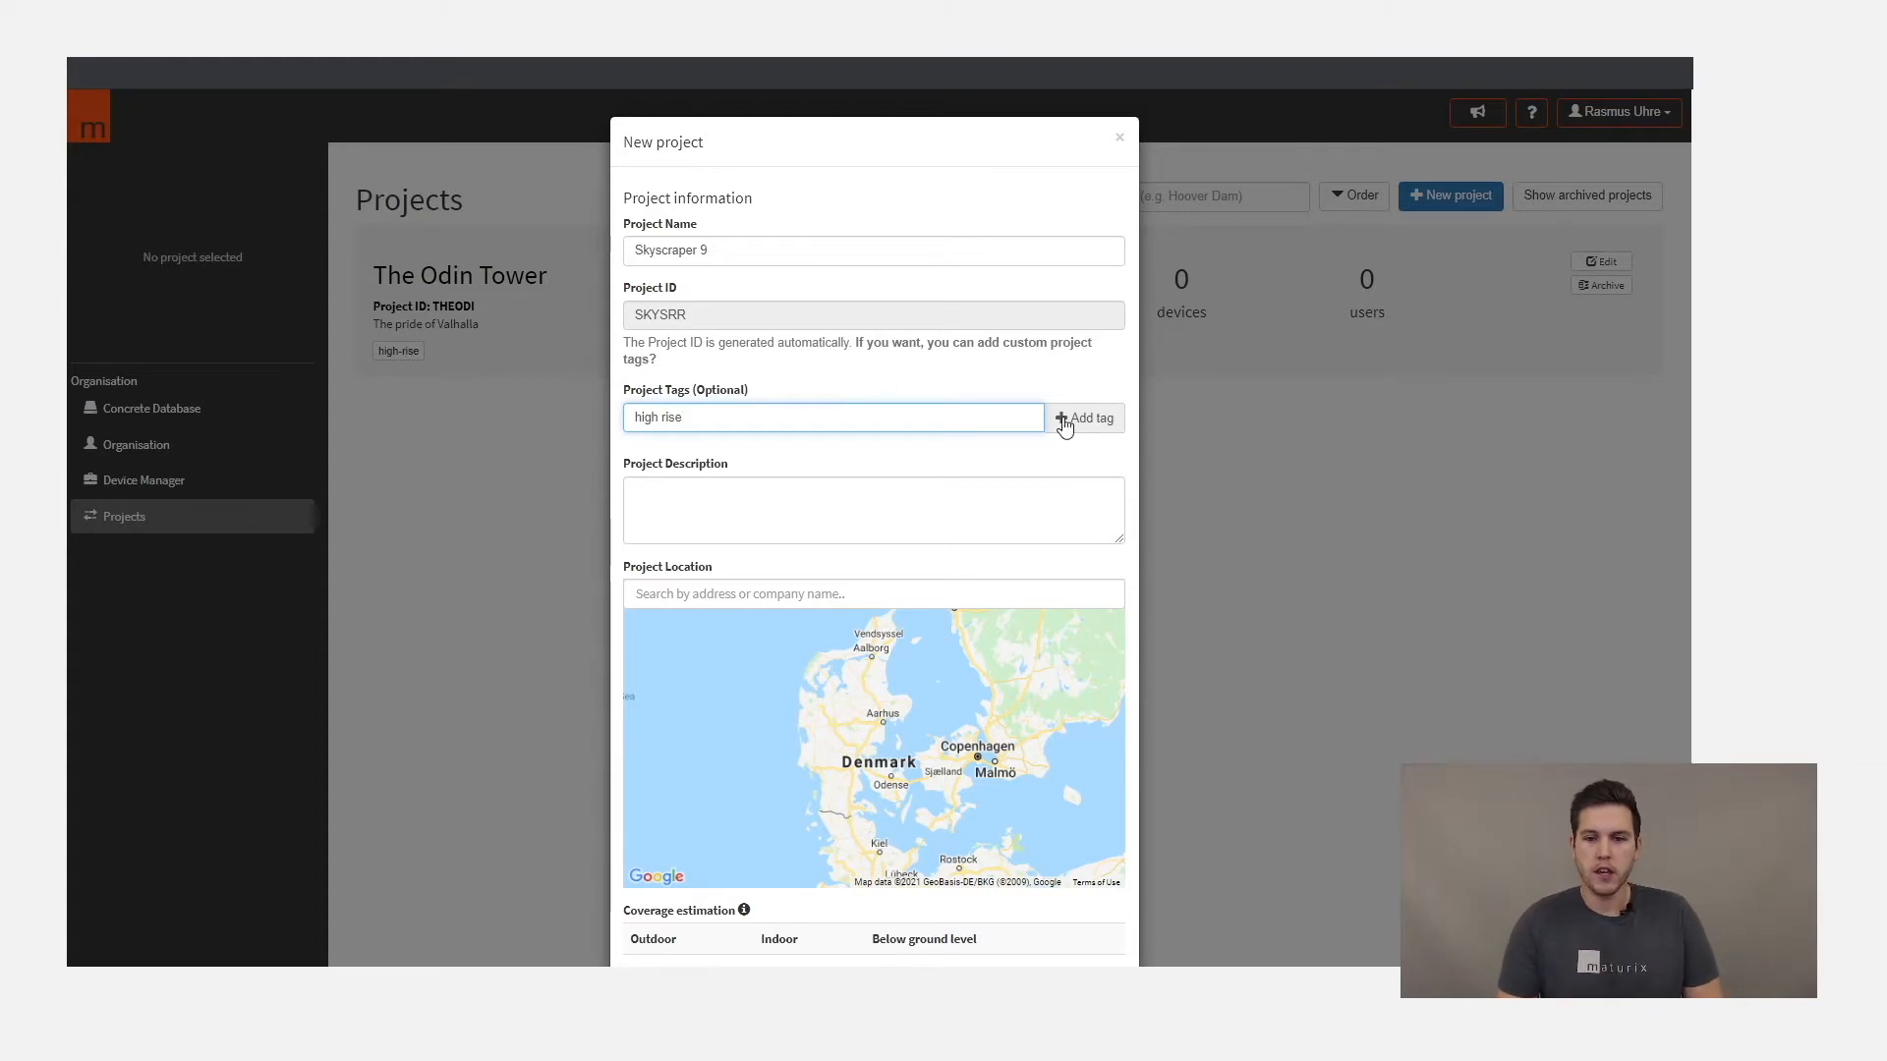
left_click(1061, 420)
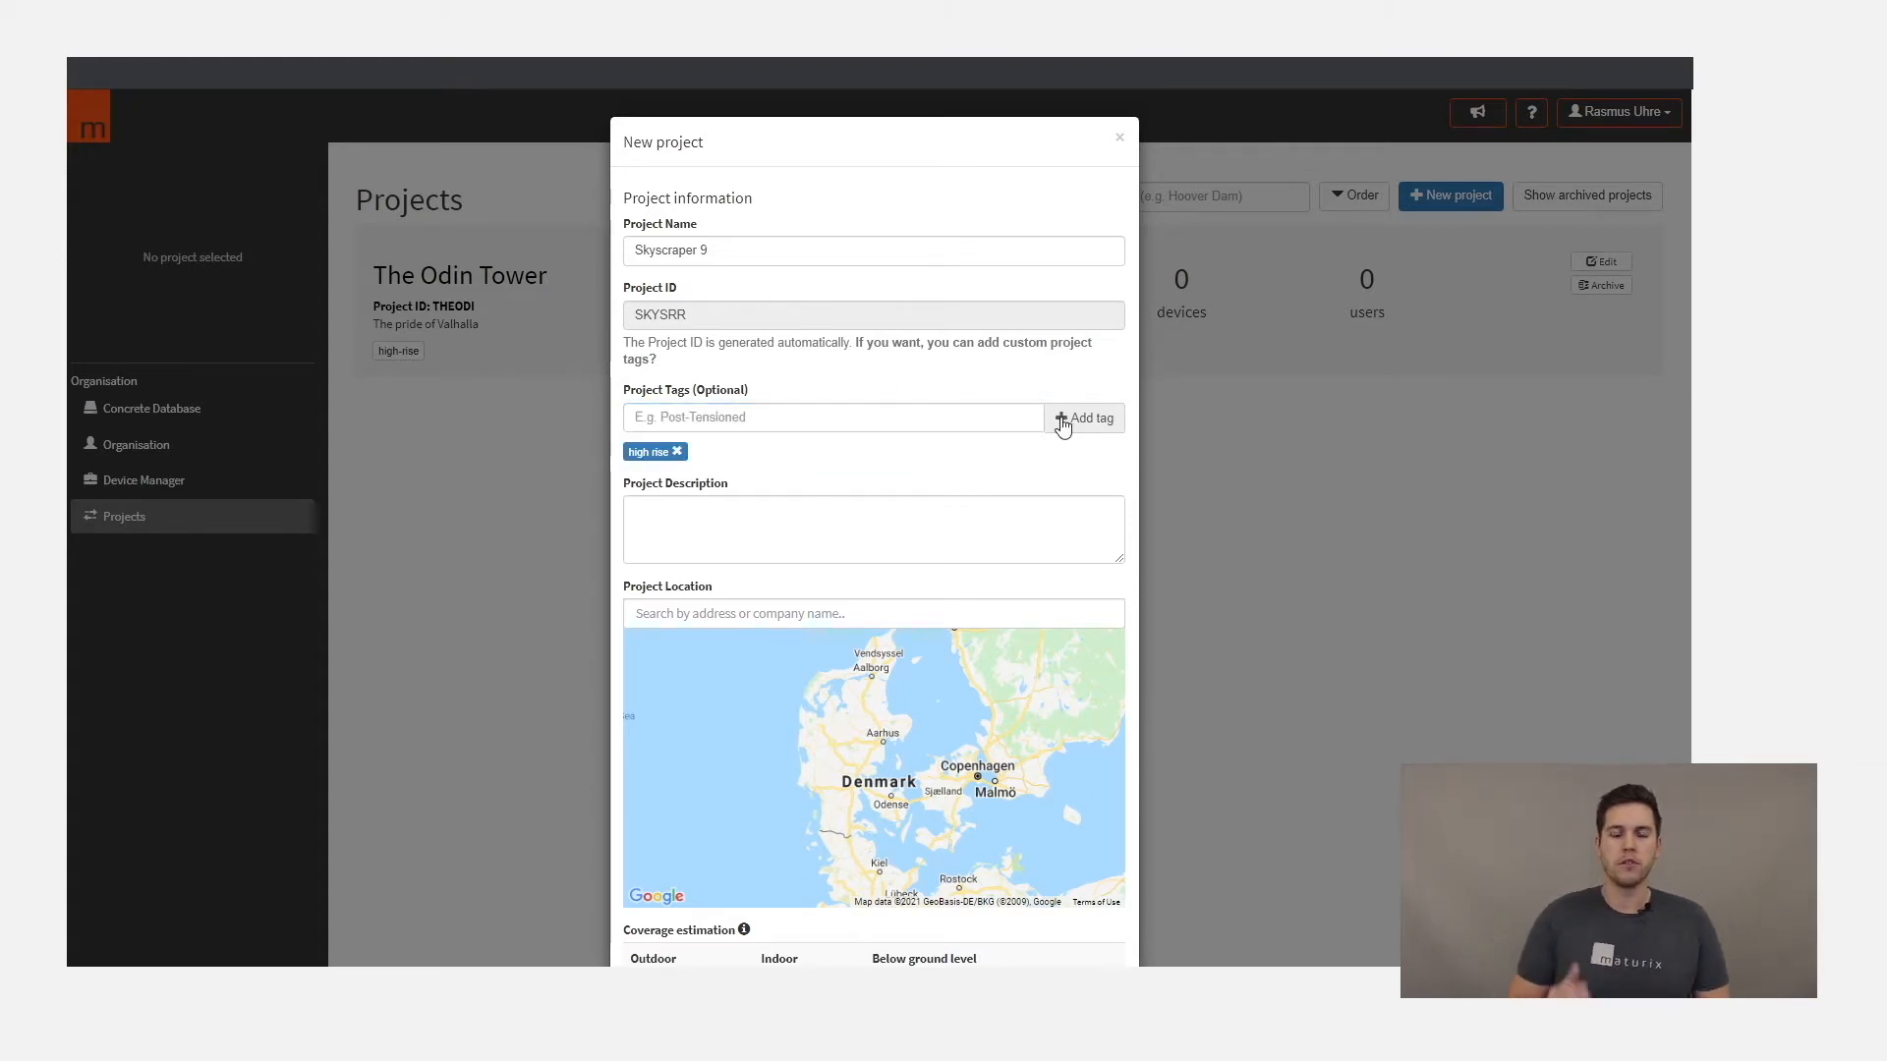
- Enter "Explaining something..." as the project description
left_click(762, 509)
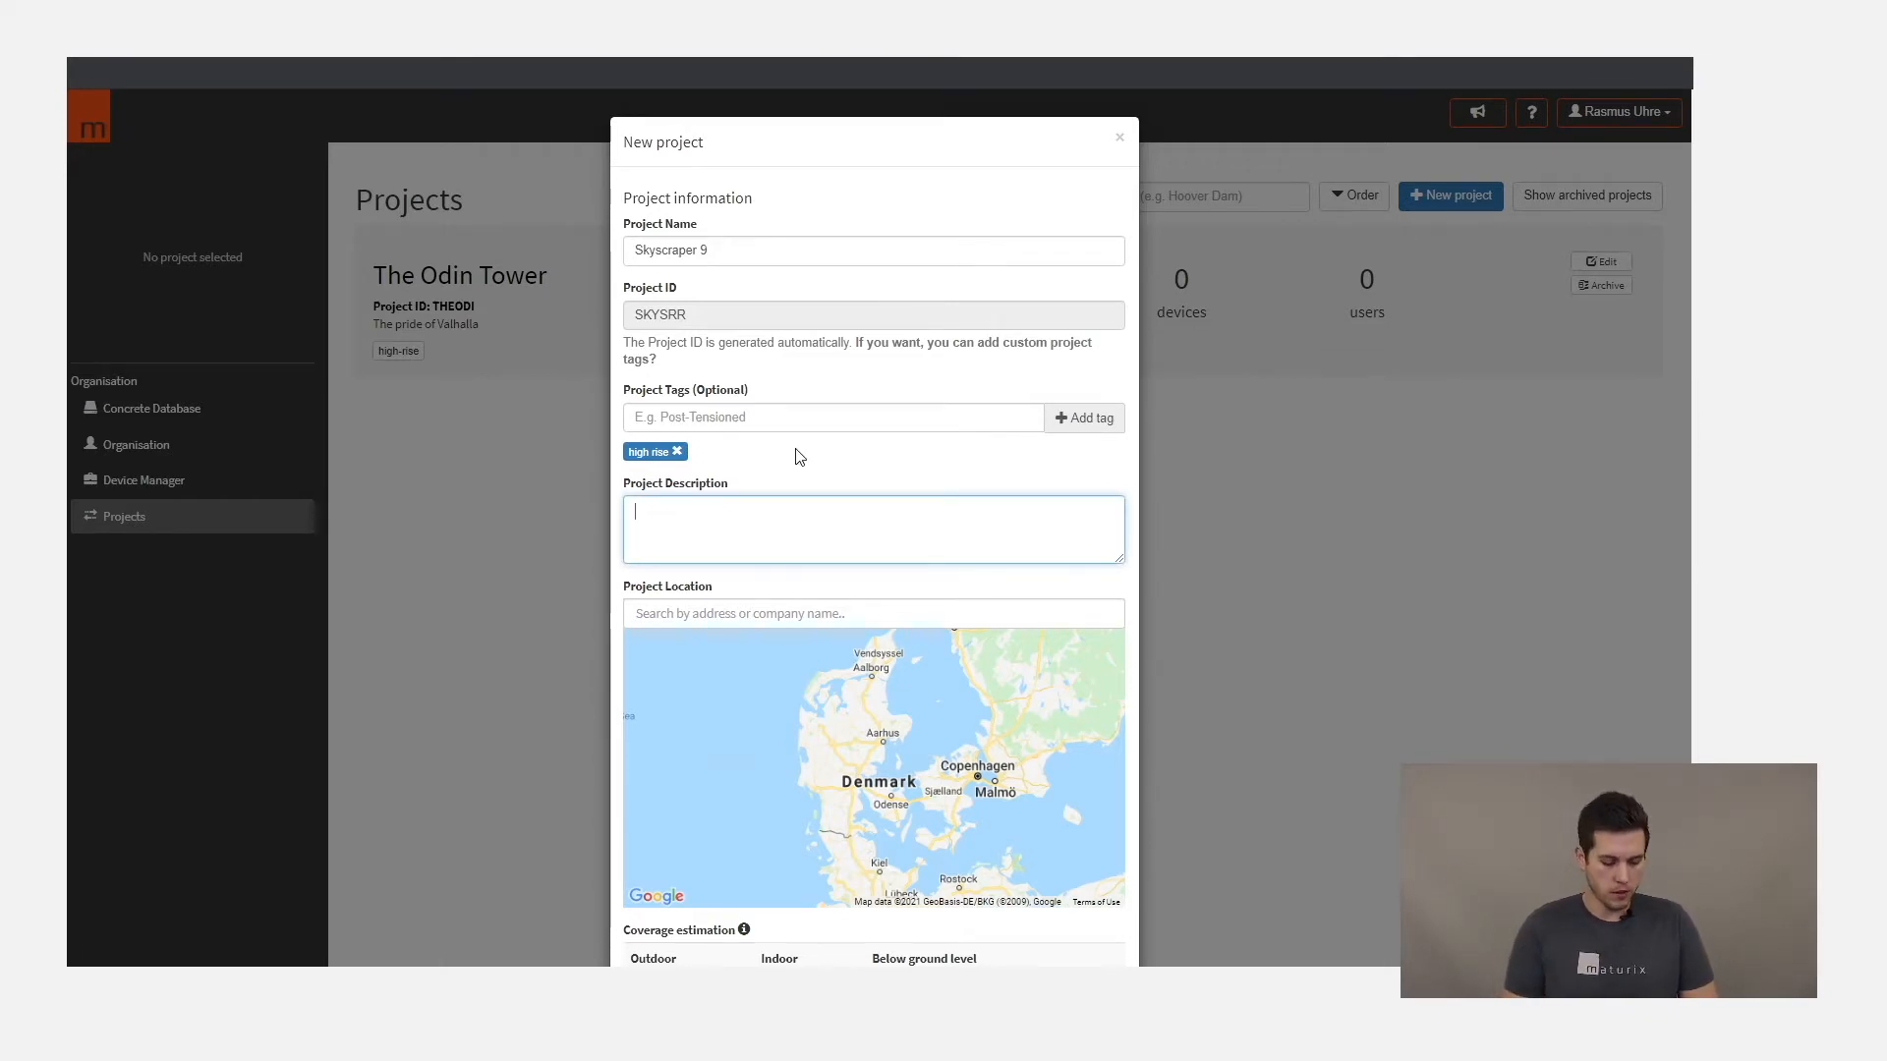
type("Explaining")
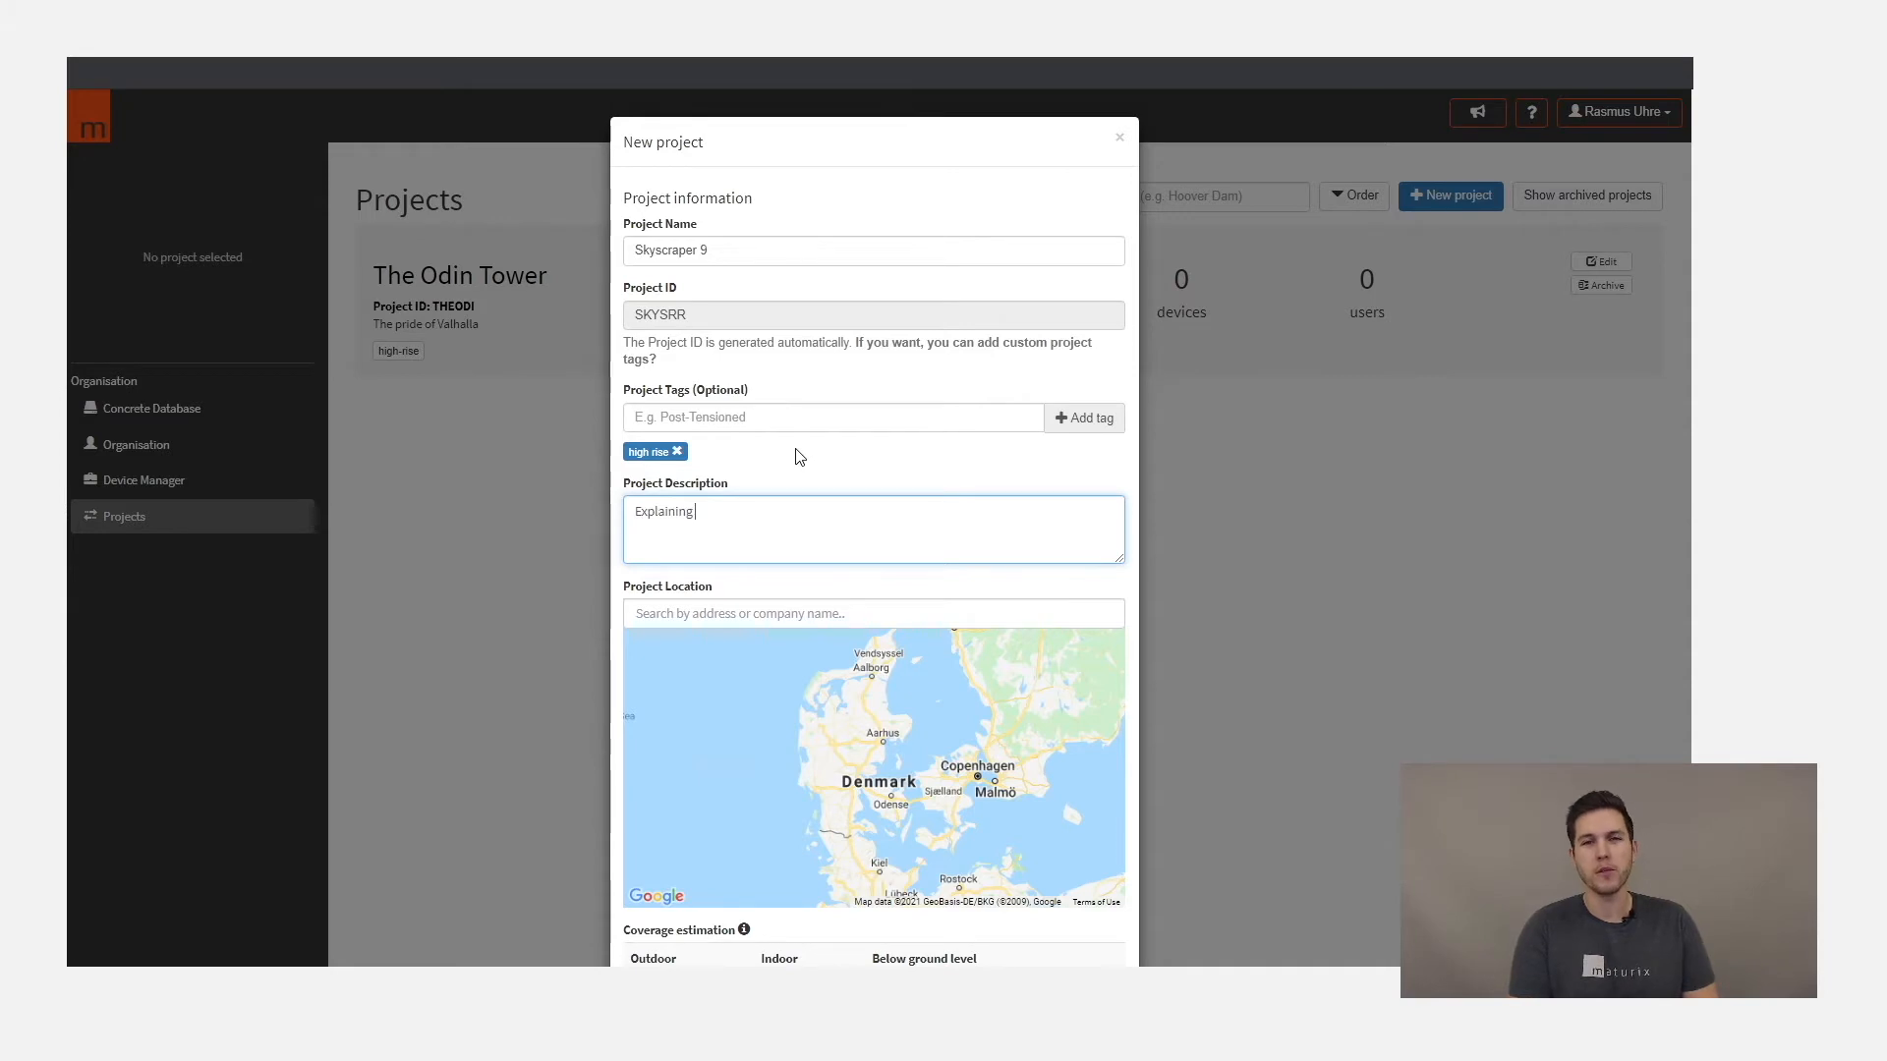
type(" something...")
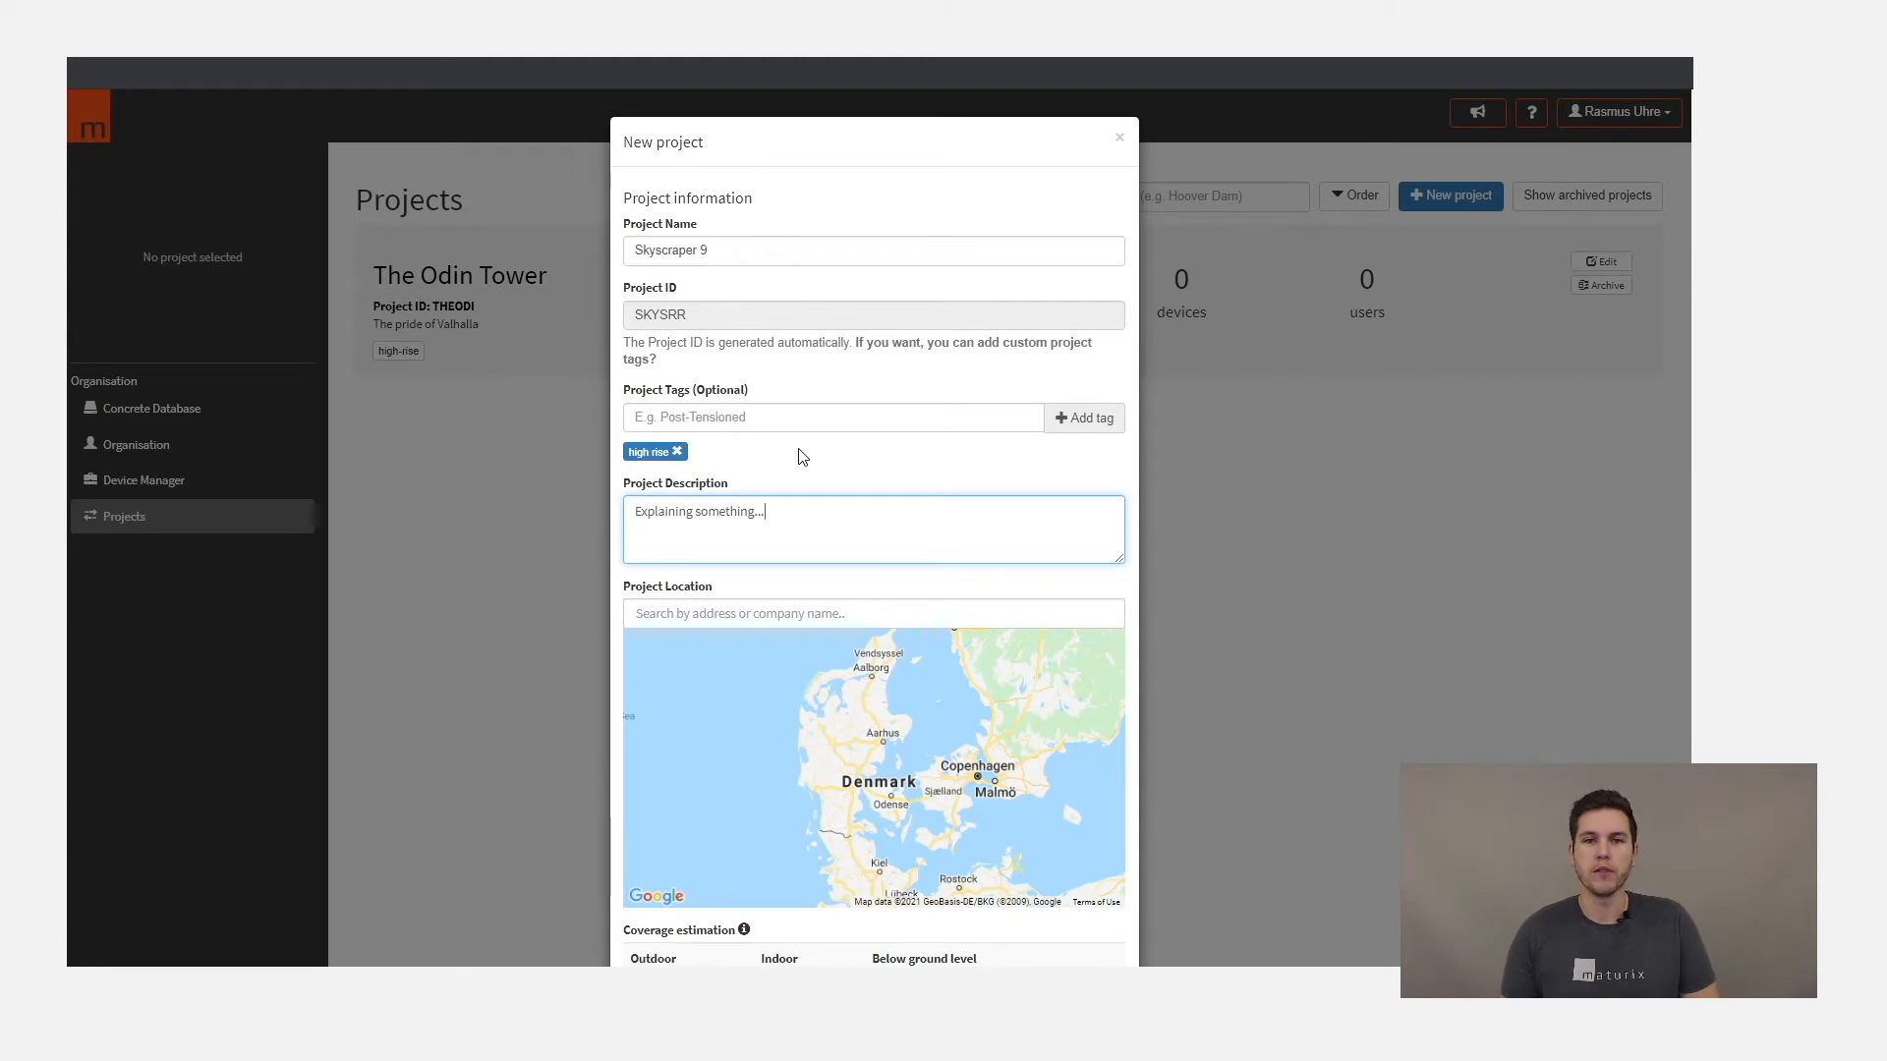
- Set the project location to Den Lille Havfrue, Langelinie, København Ø, Denmark
left_click(798, 612)
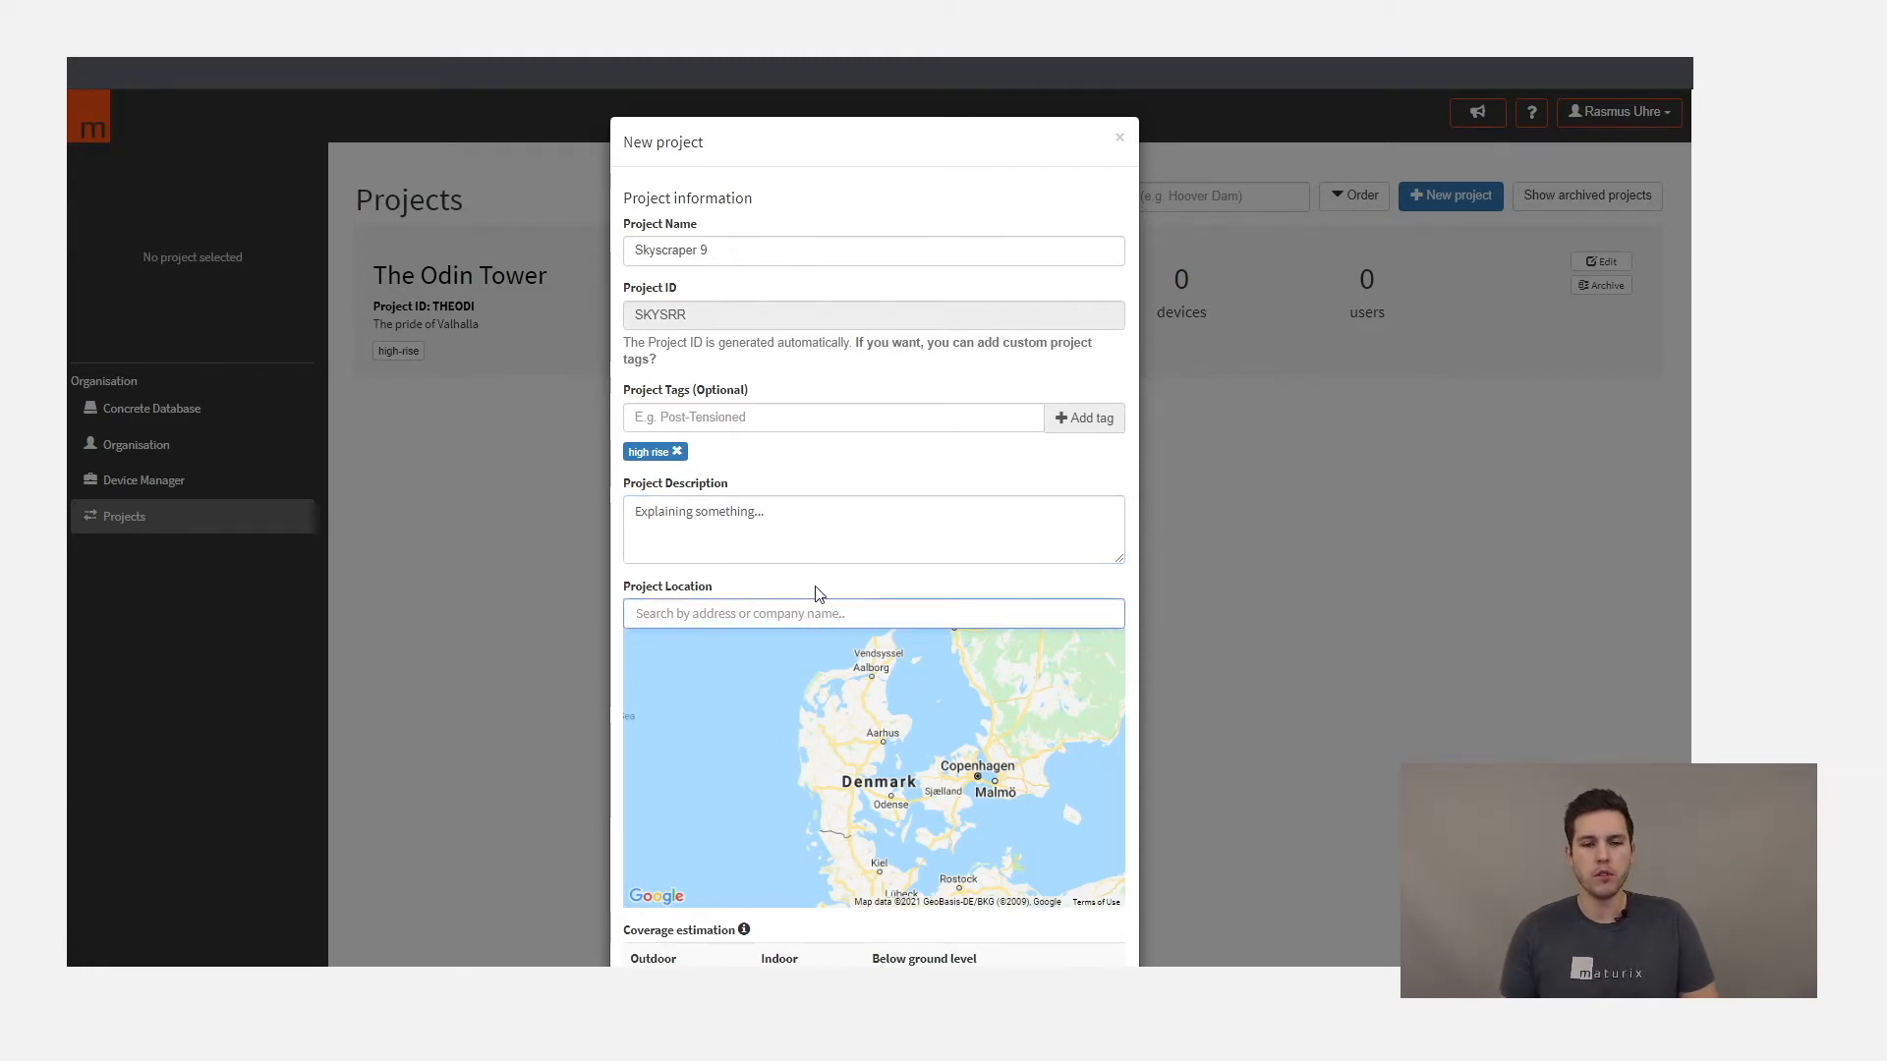
type("Den Lille Havfrue")
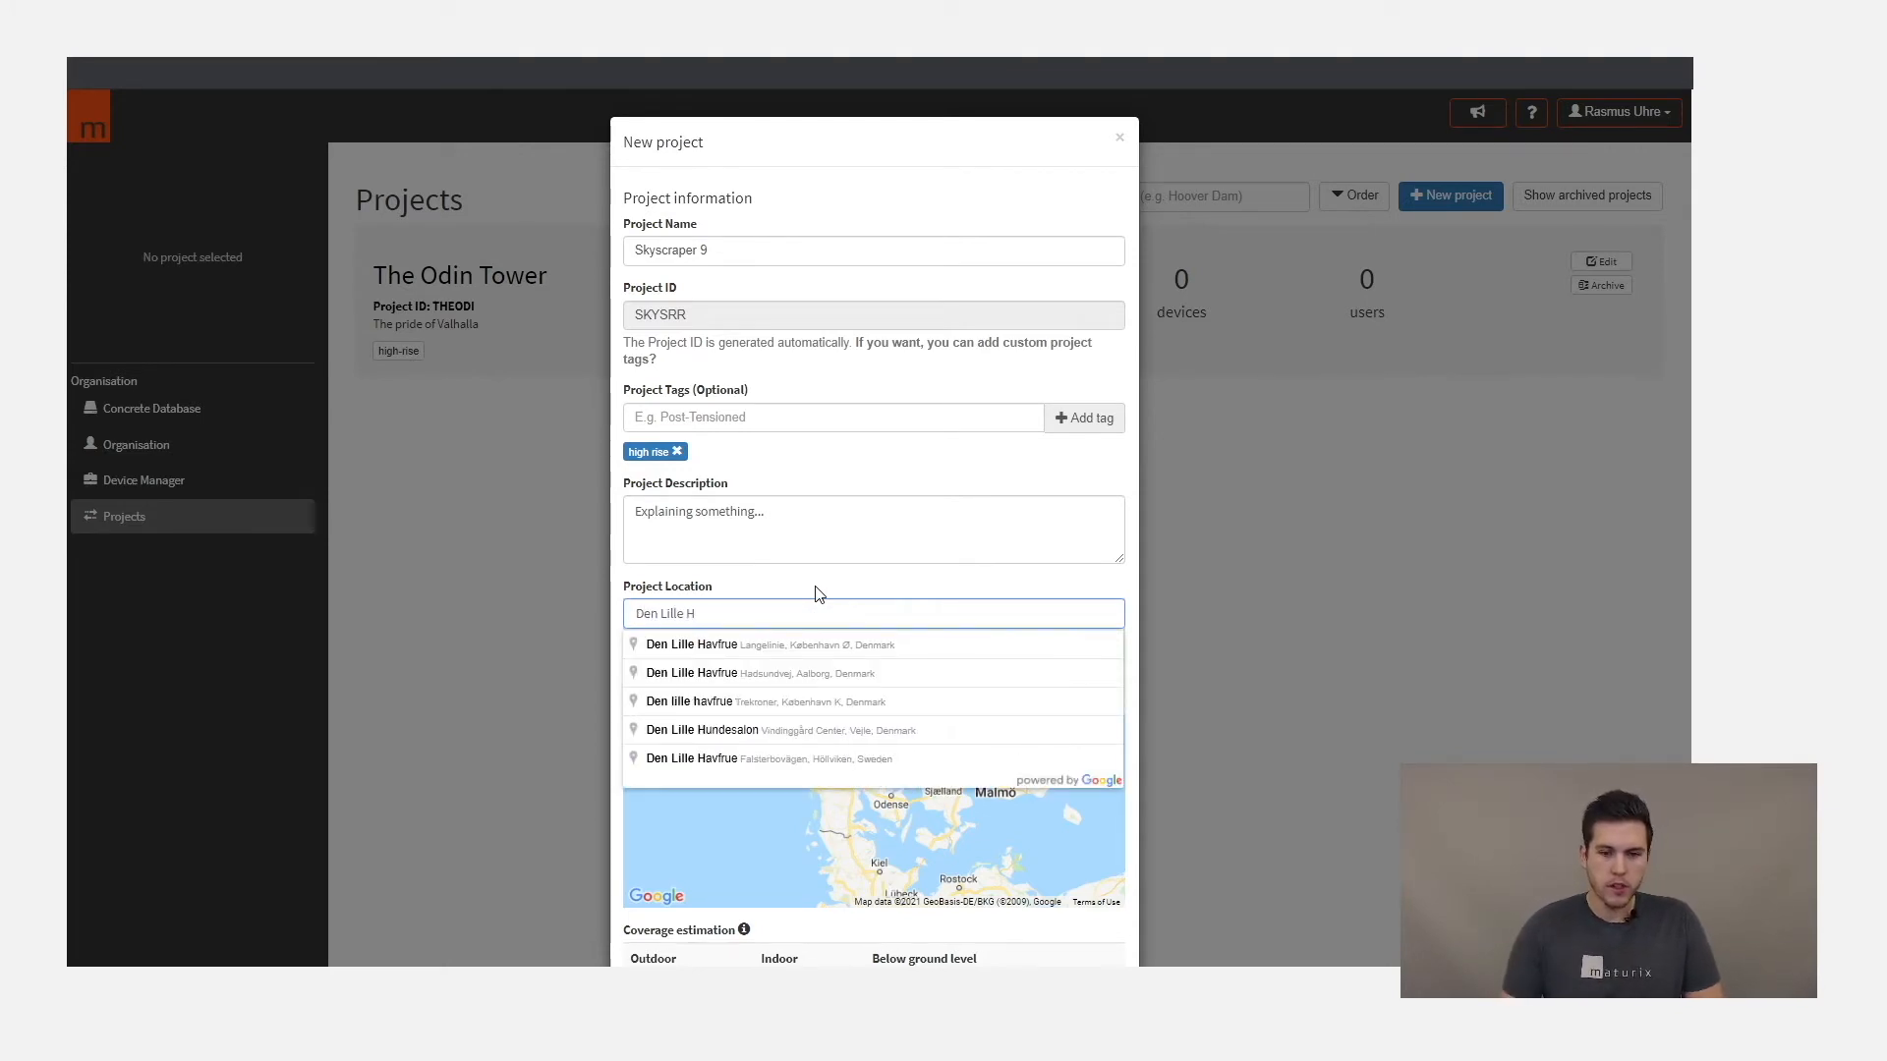
left_click(748, 641)
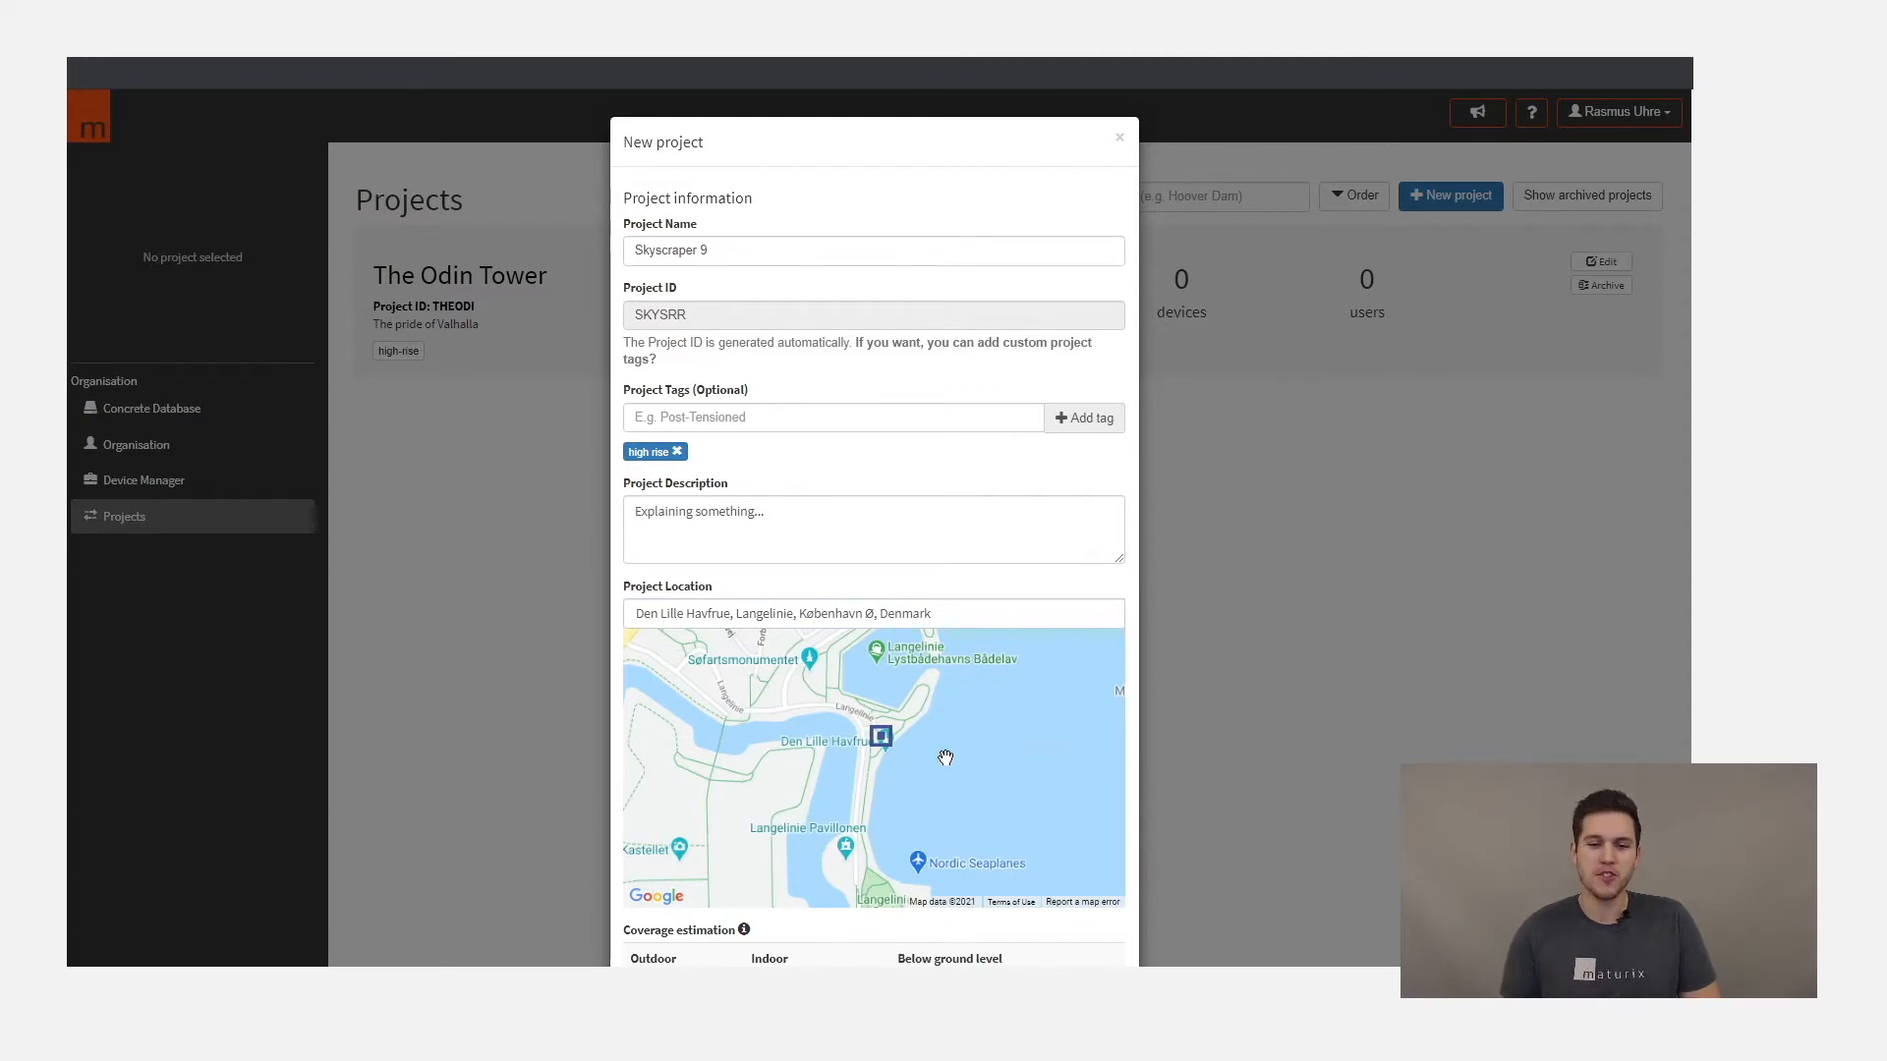
- Check the coverage estimation for the chosen location and create the project
scroll(931, 864, "down", 1)
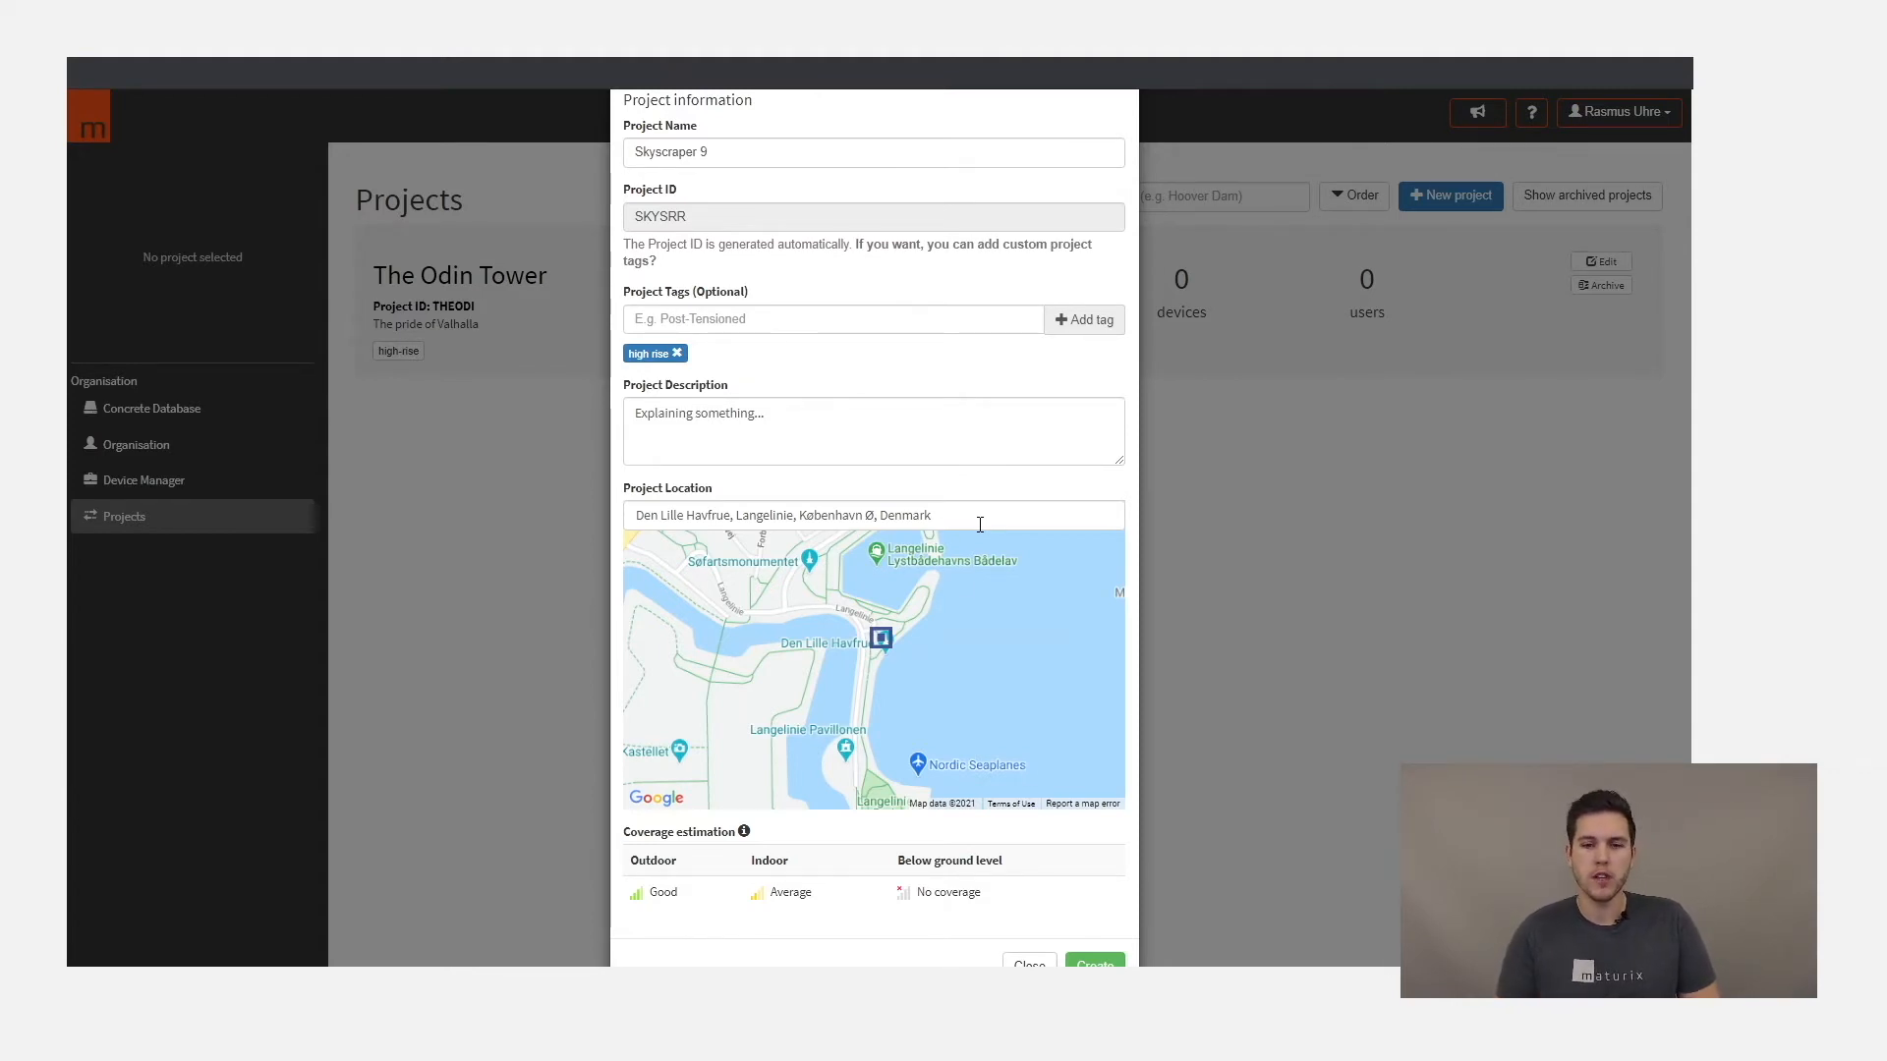
scroll(842, 858, "down", 1)
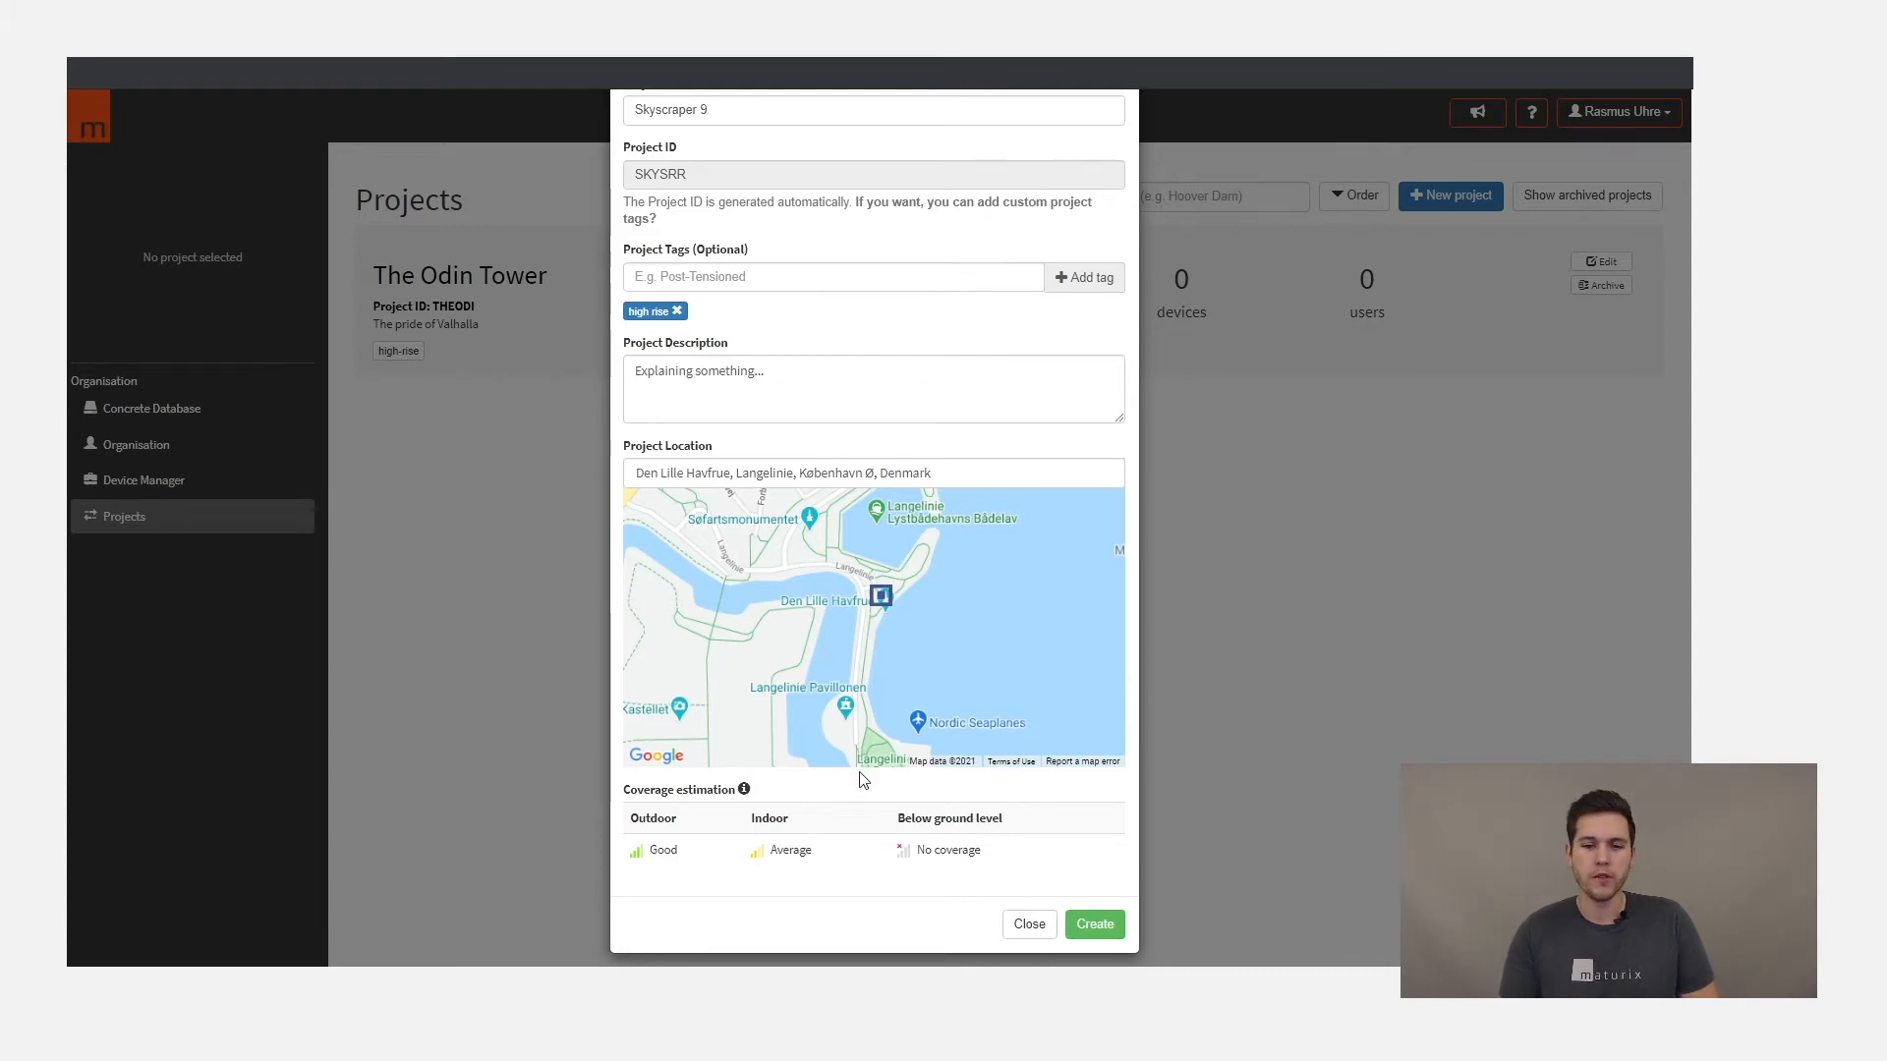
mouse_move(728, 794)
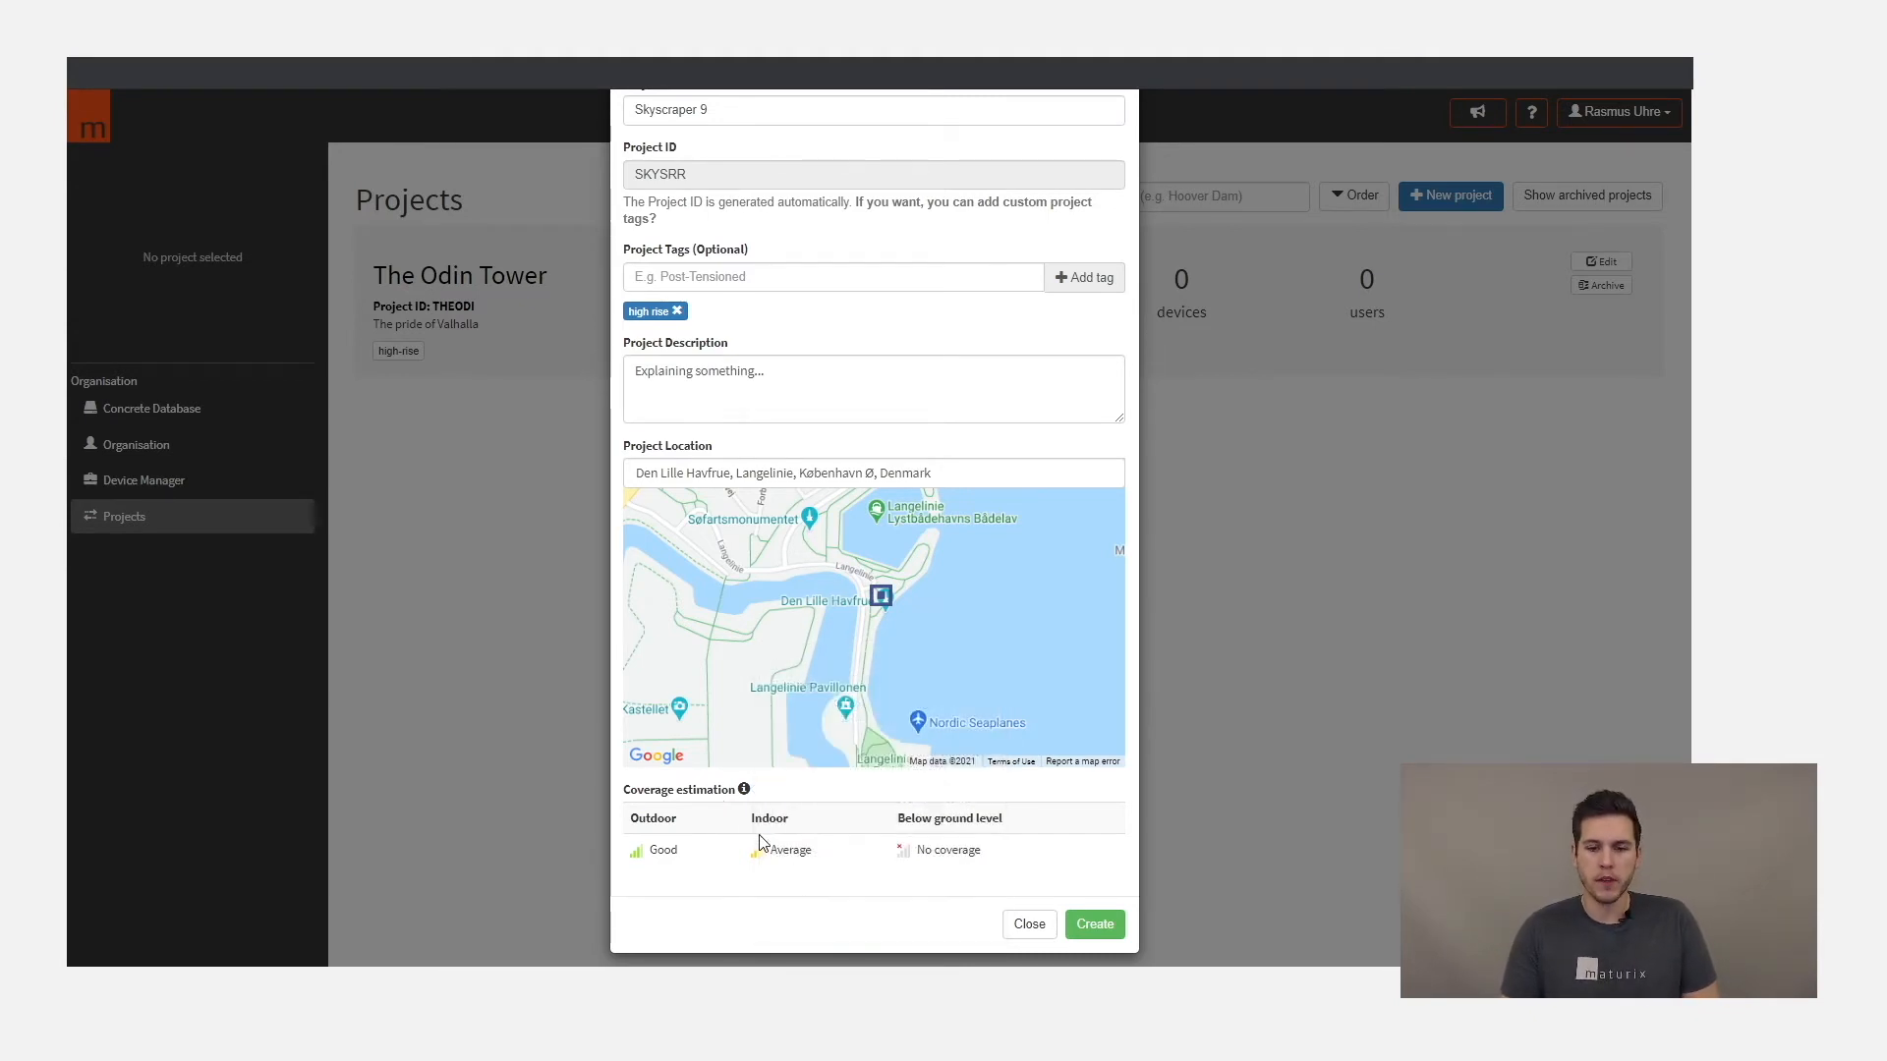
scroll(784, 853, "up", 2)
scroll(784, 853, "down", 2)
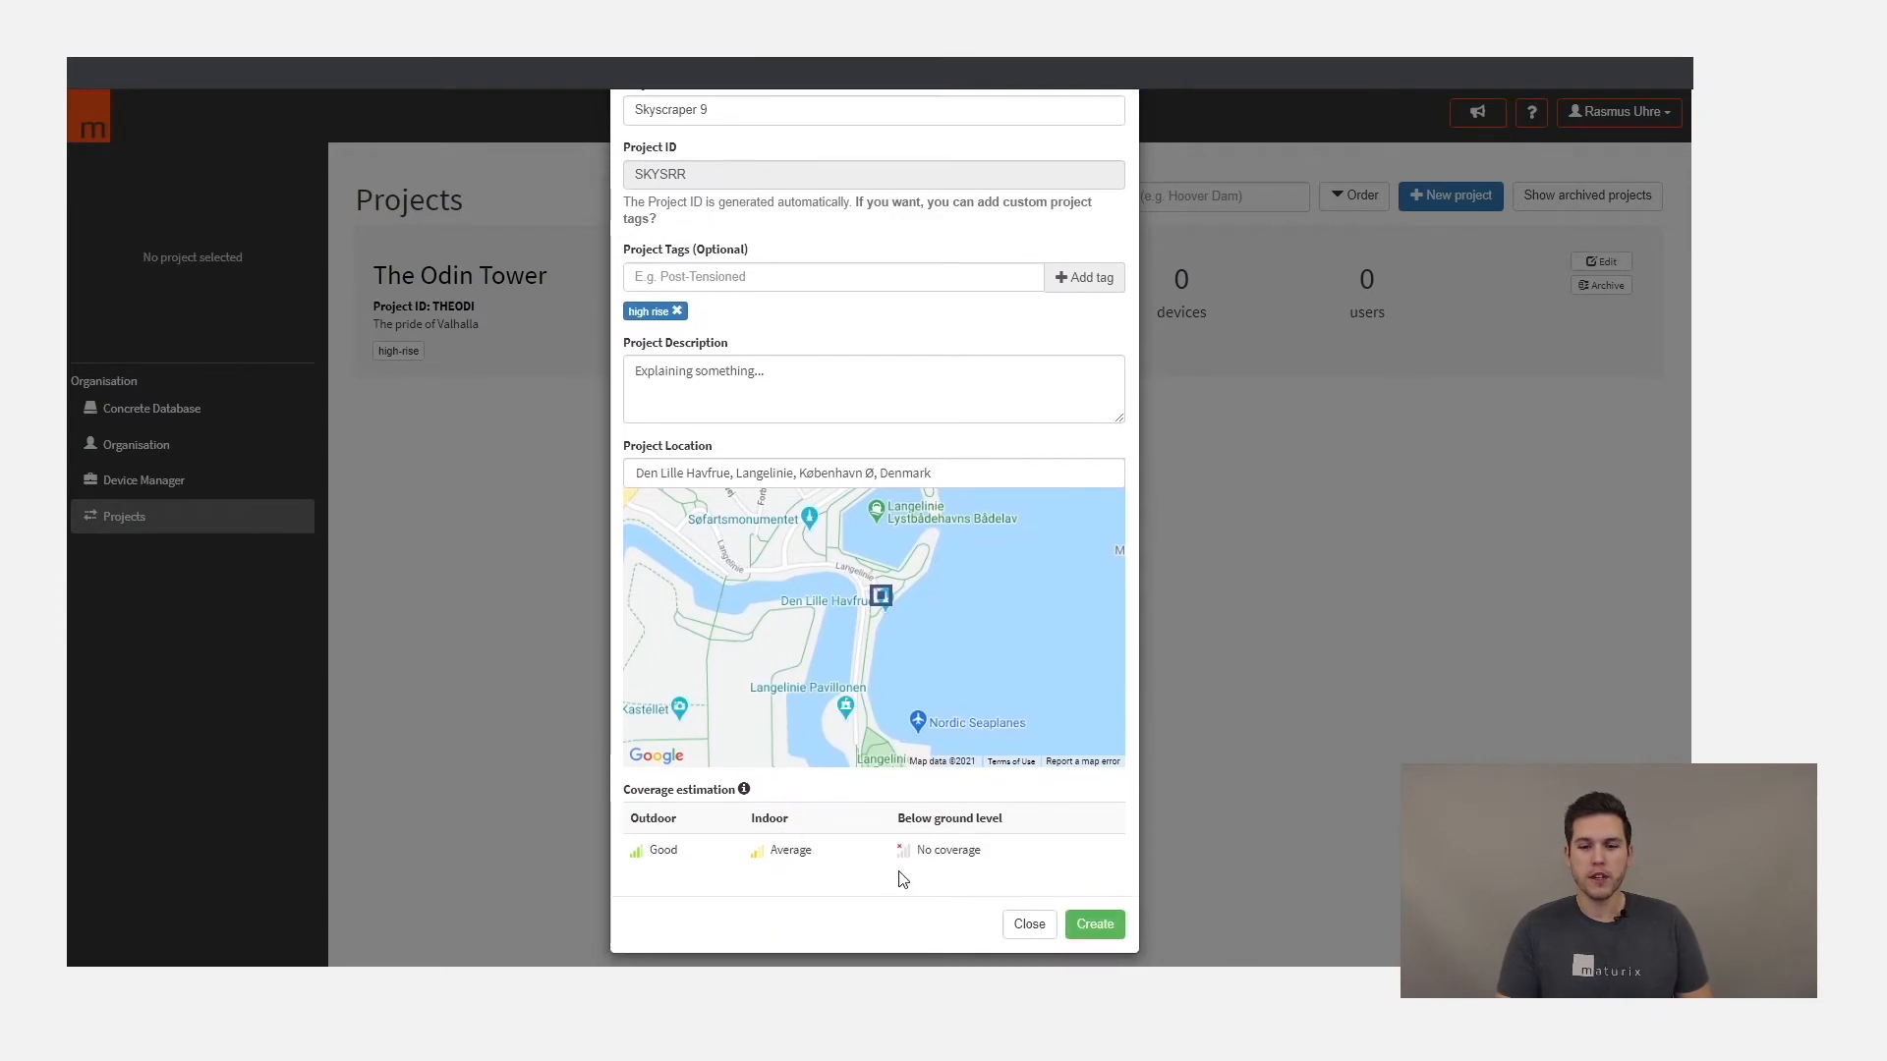
left_click(1084, 926)
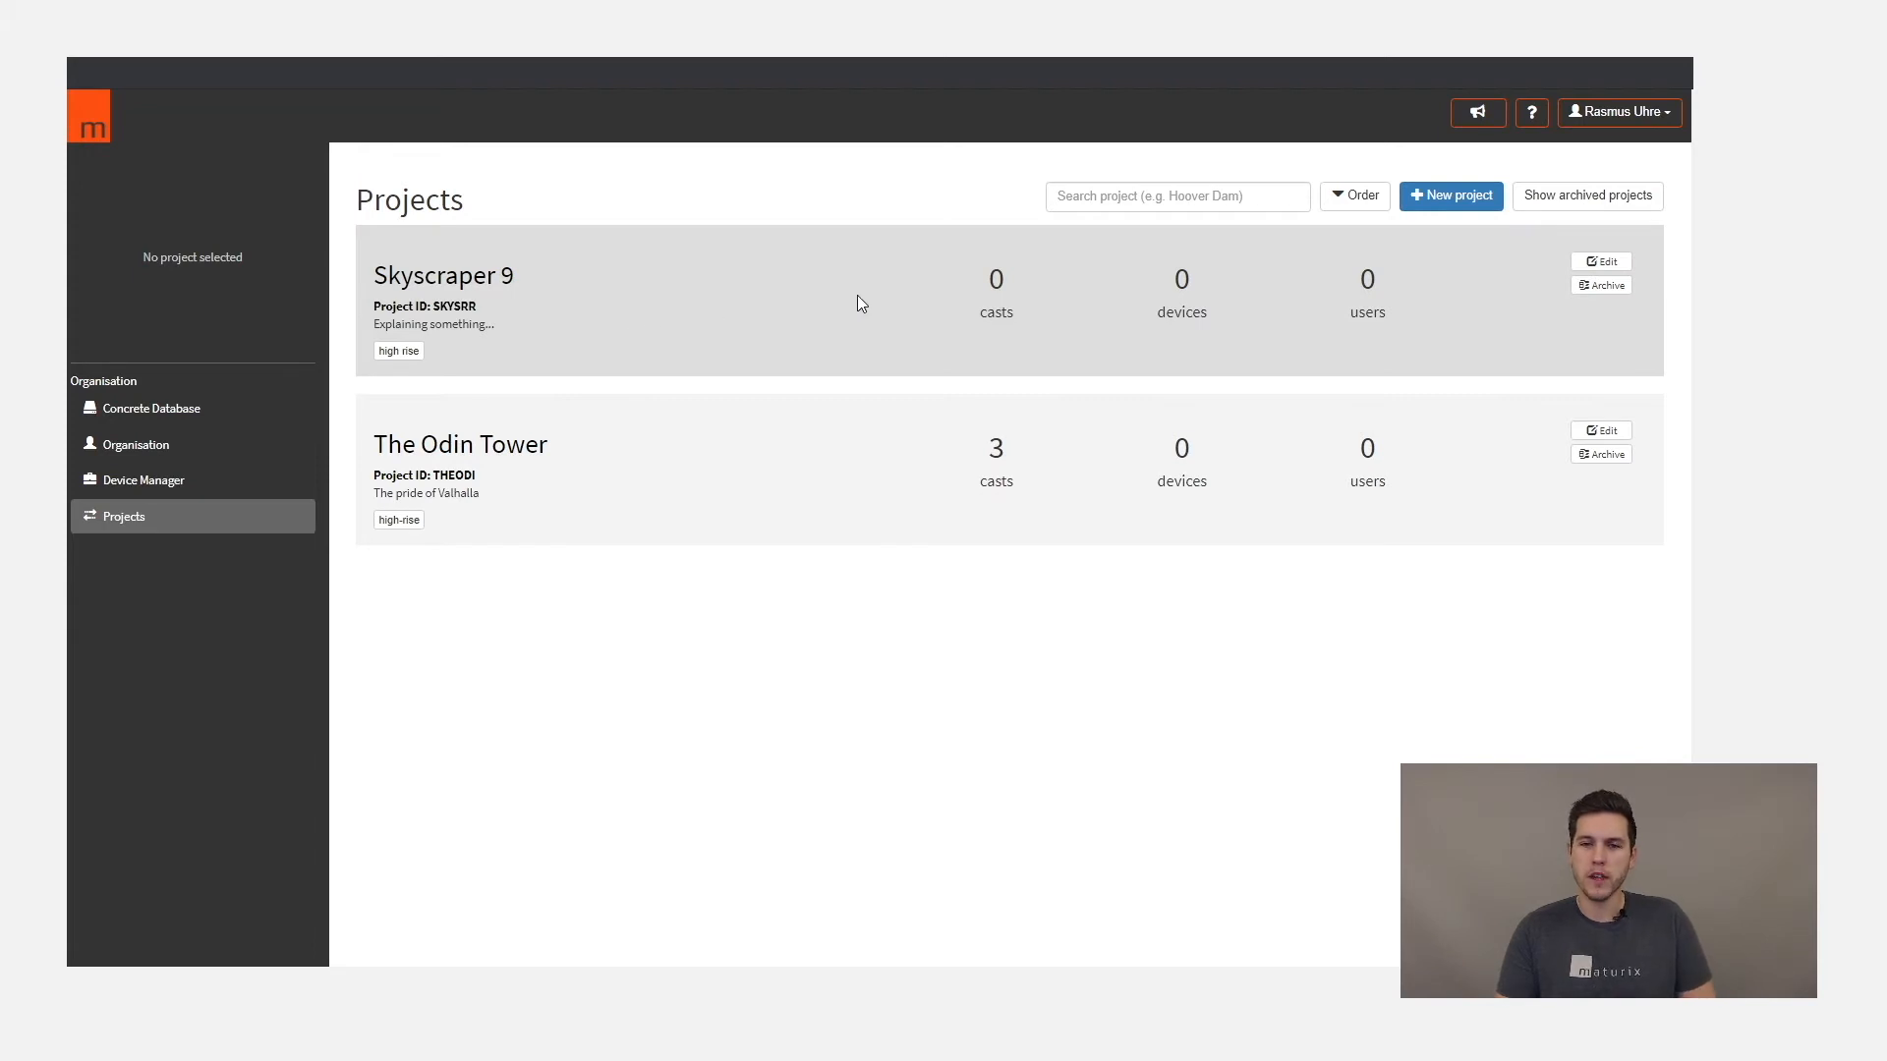
- Open the Skyscraper 9 project for editing and add device 78QLXG to it
left_click(1600, 263)
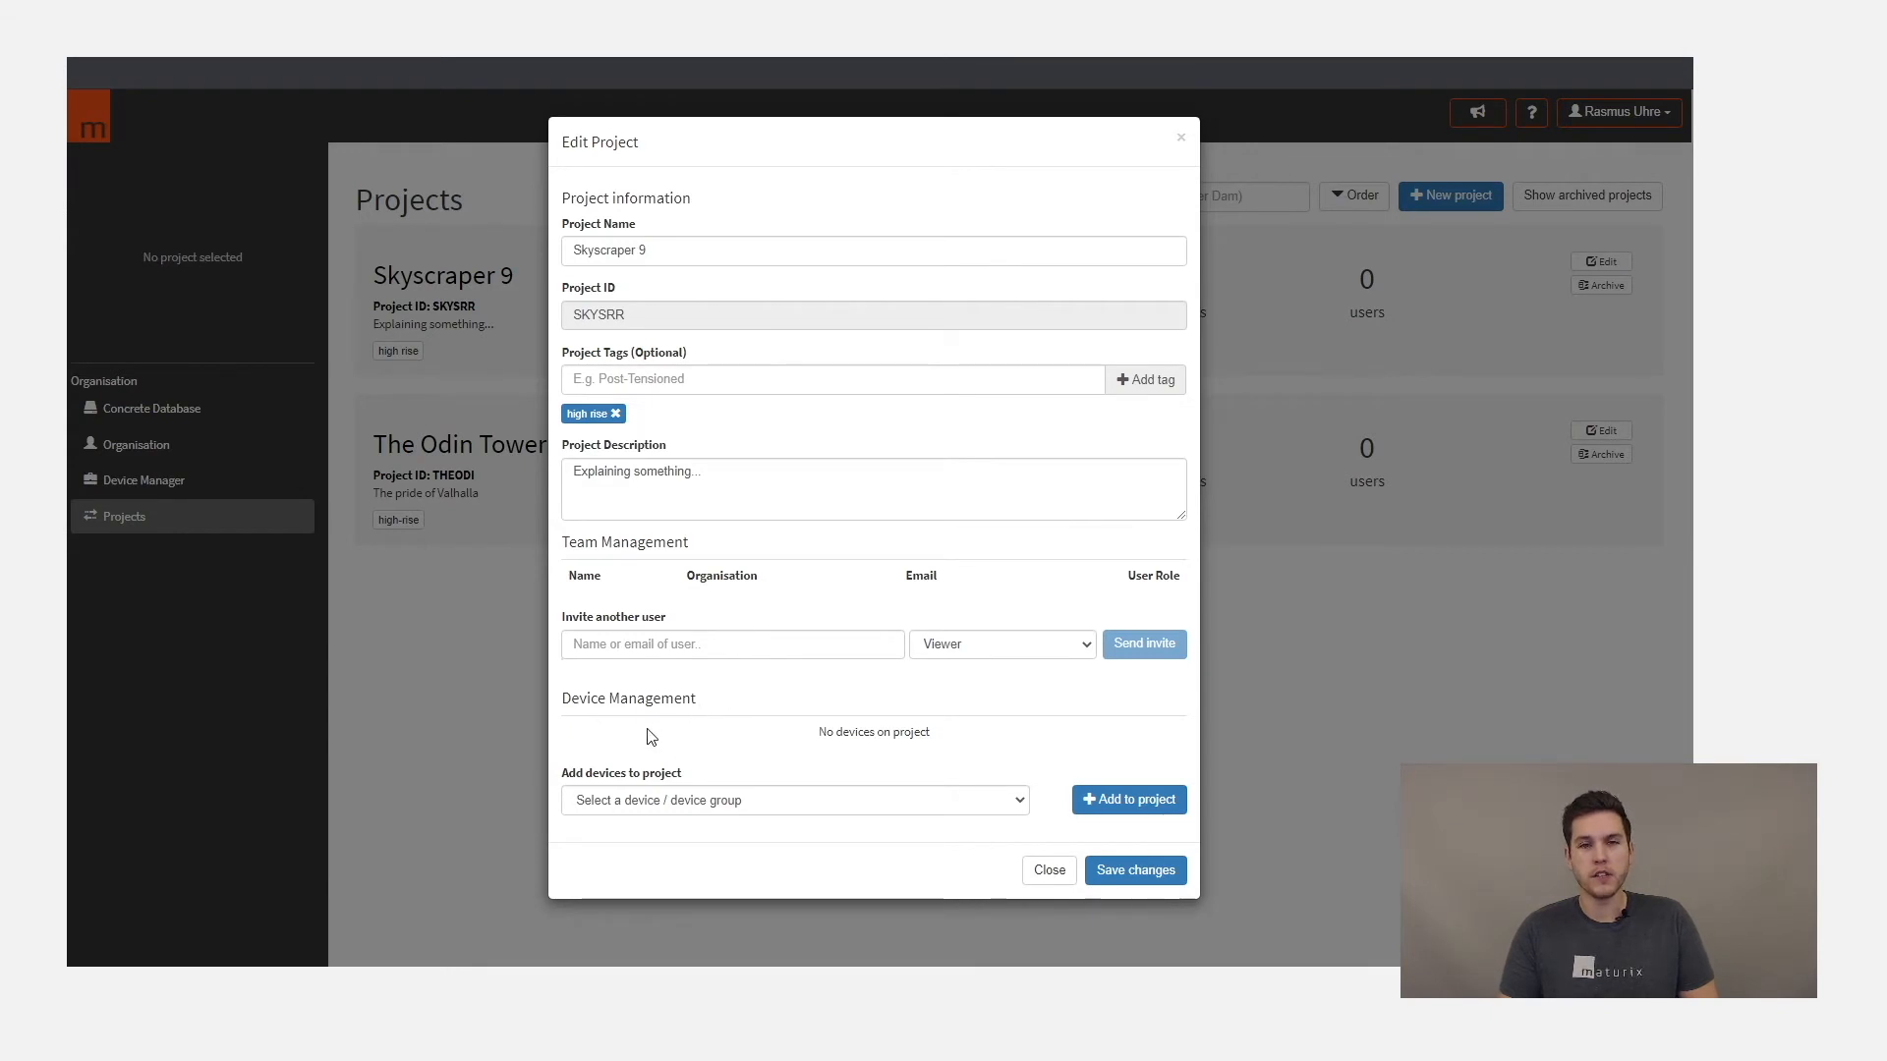
left_click(683, 799)
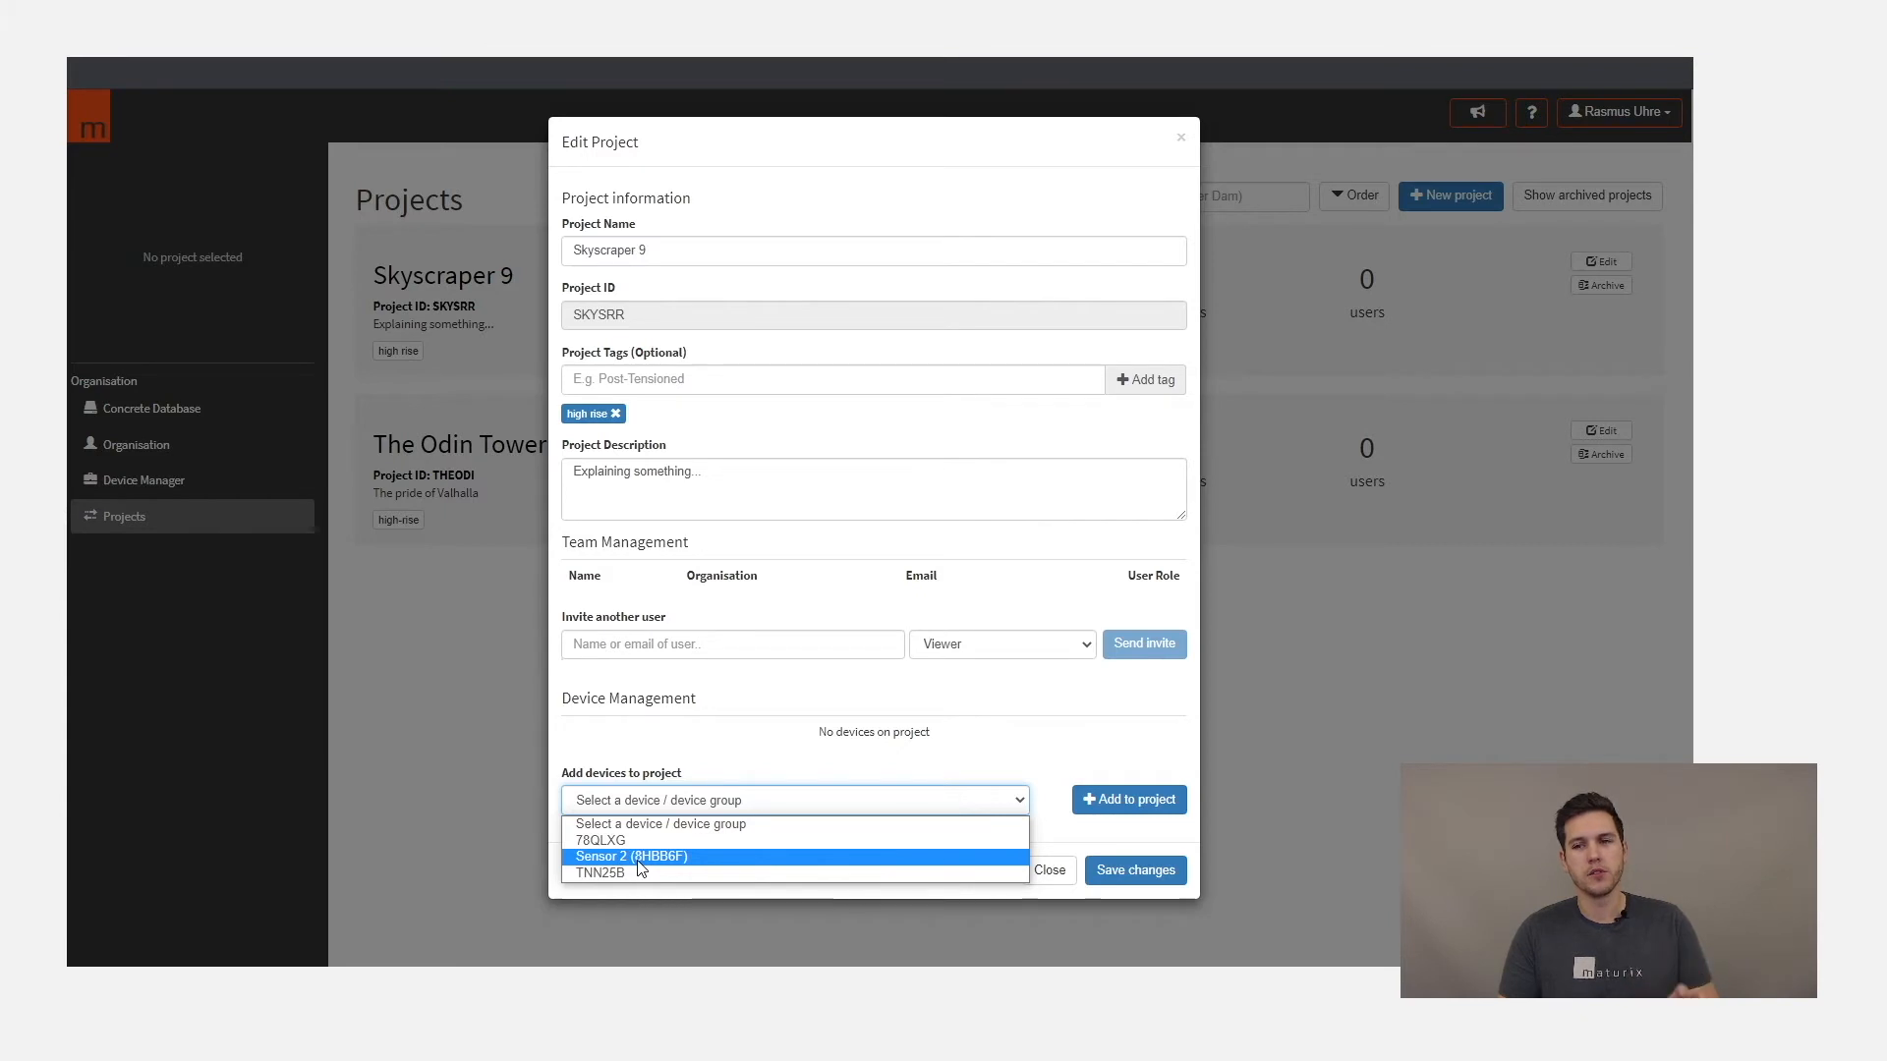
left_click(800, 841)
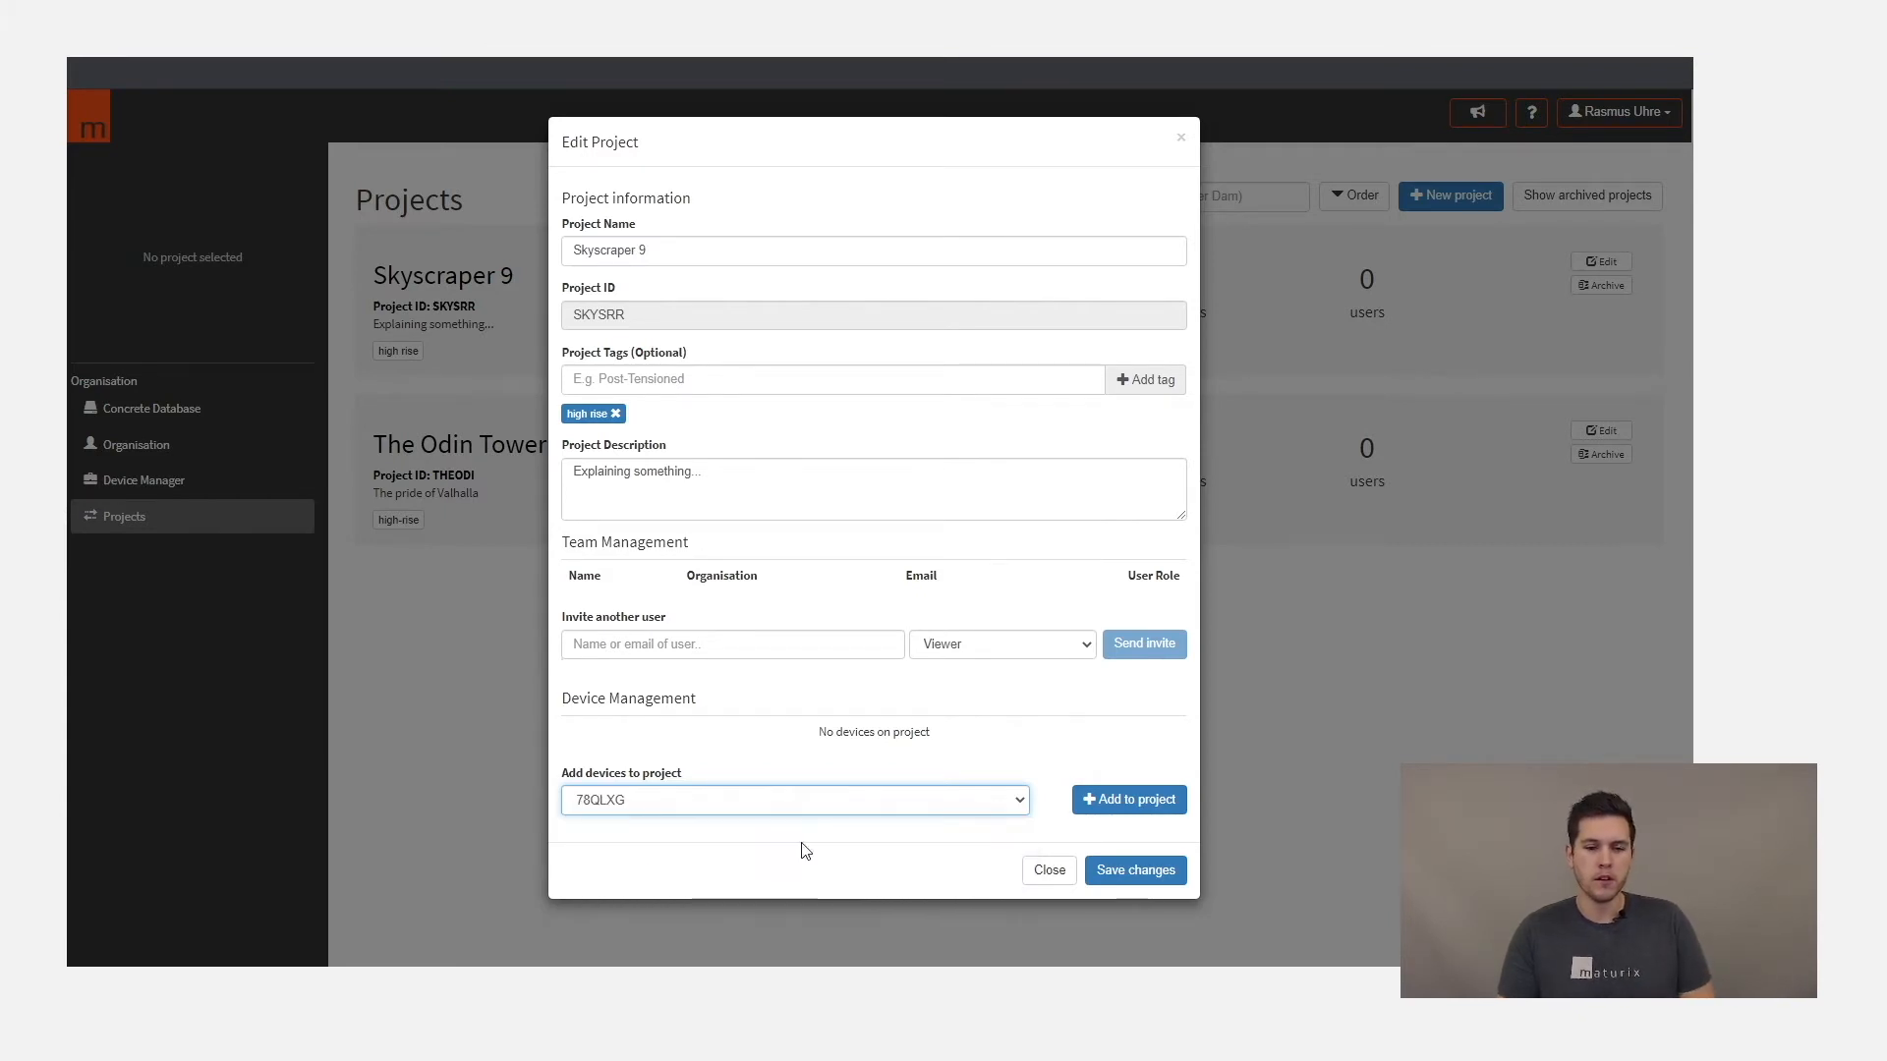
left_click(1121, 801)
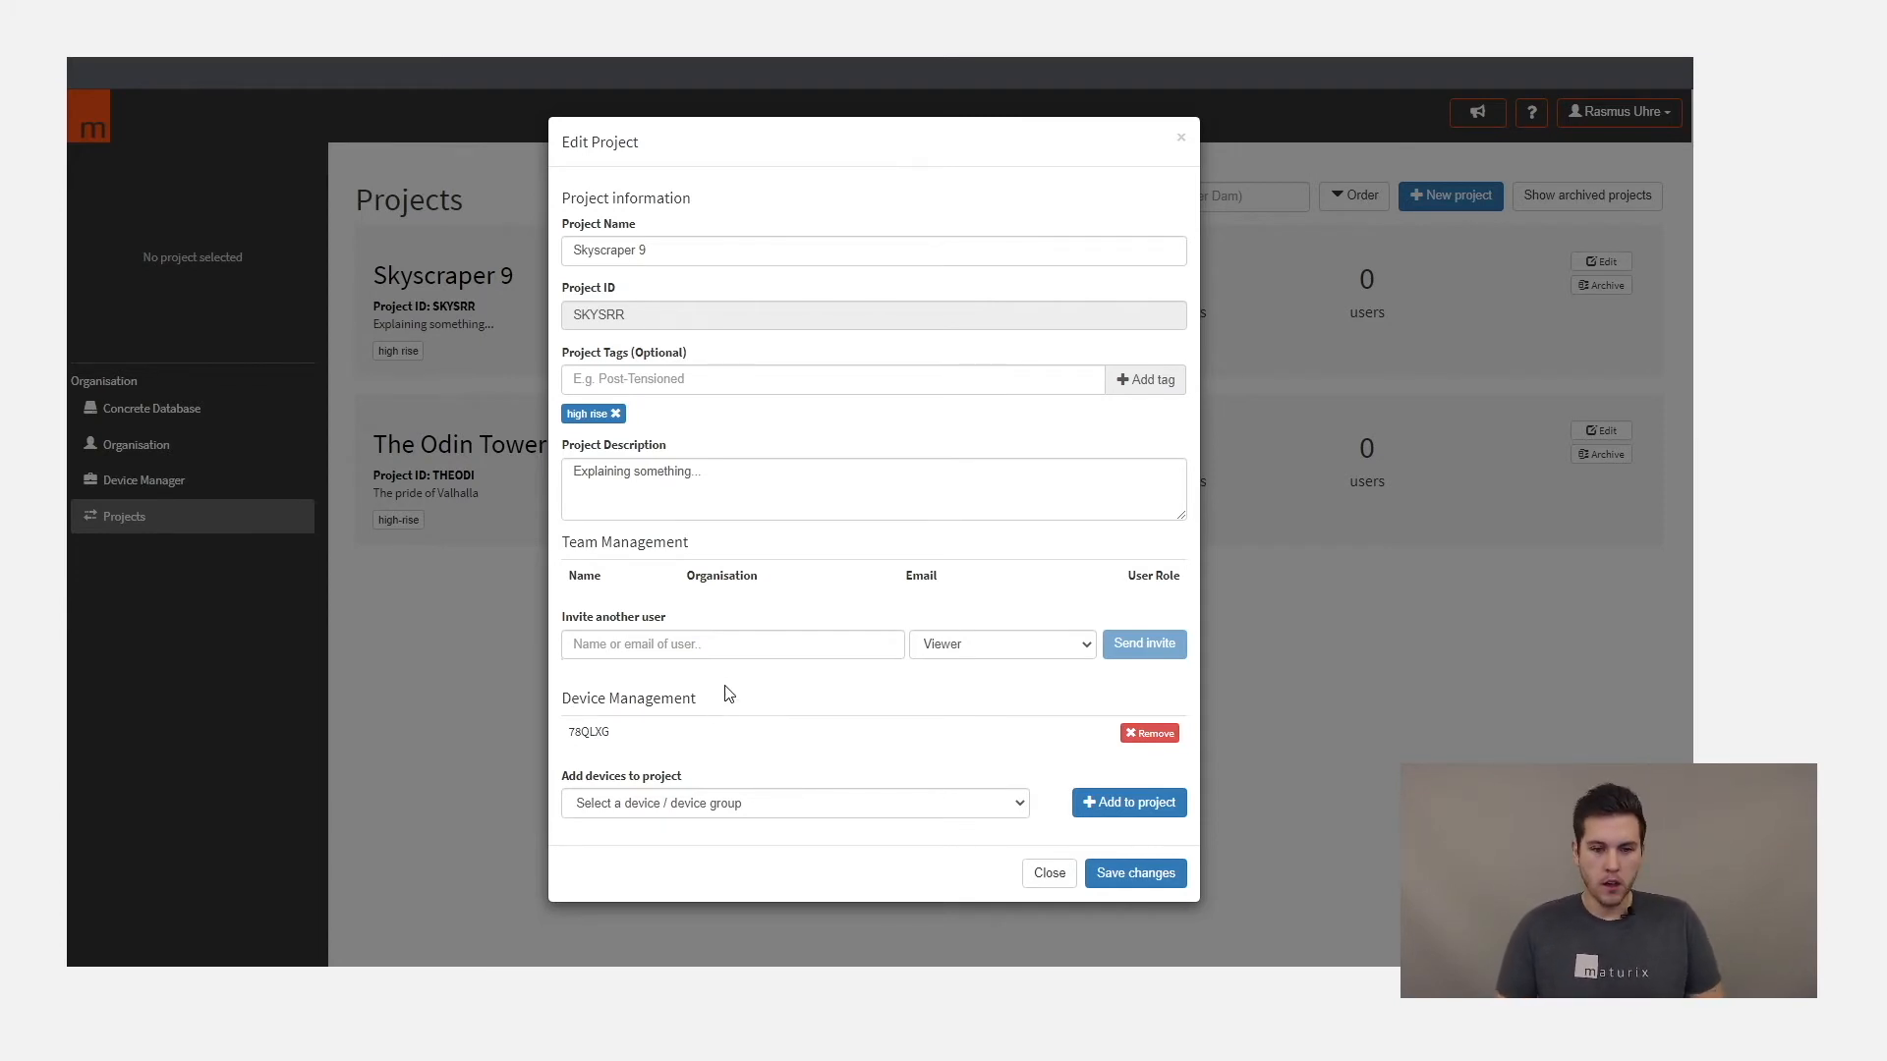
- Find the suggested contractor contact by first name and invite them to the project with the Controller role
left_click(745, 646)
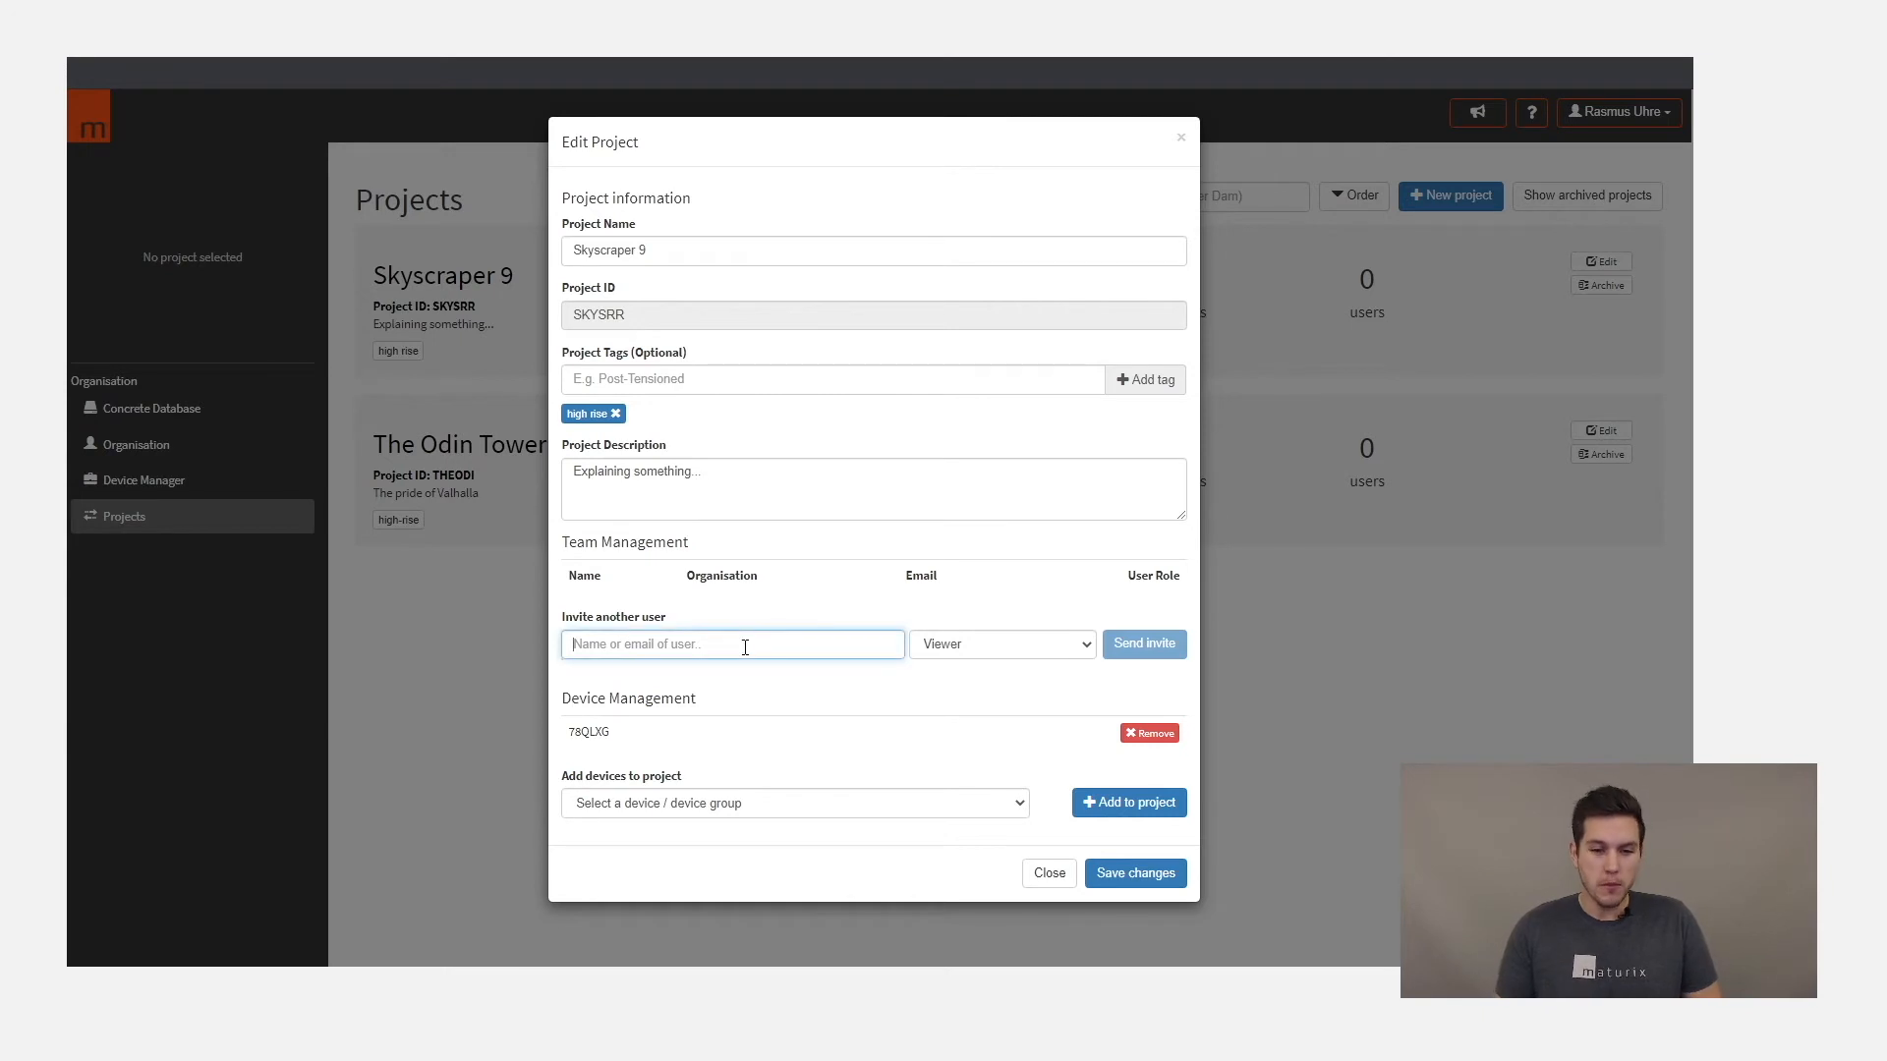
type("thomas")
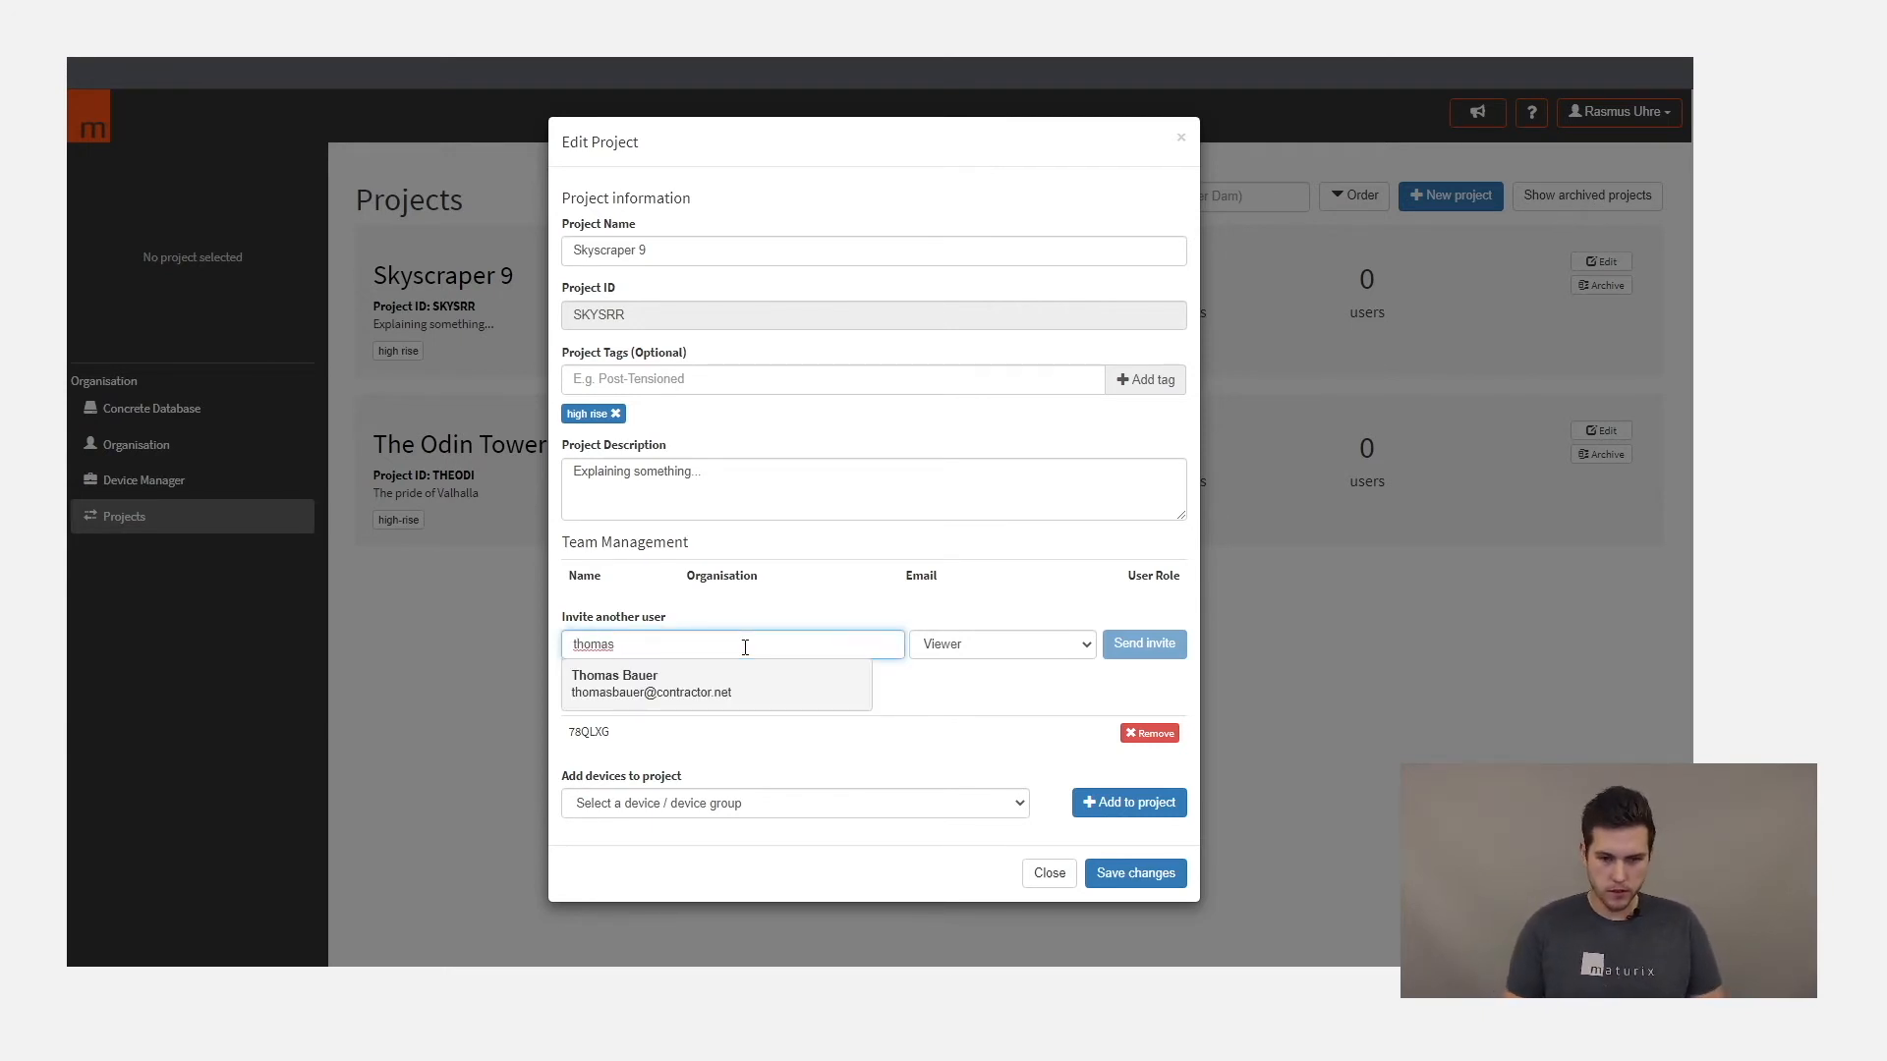
left_click(680, 682)
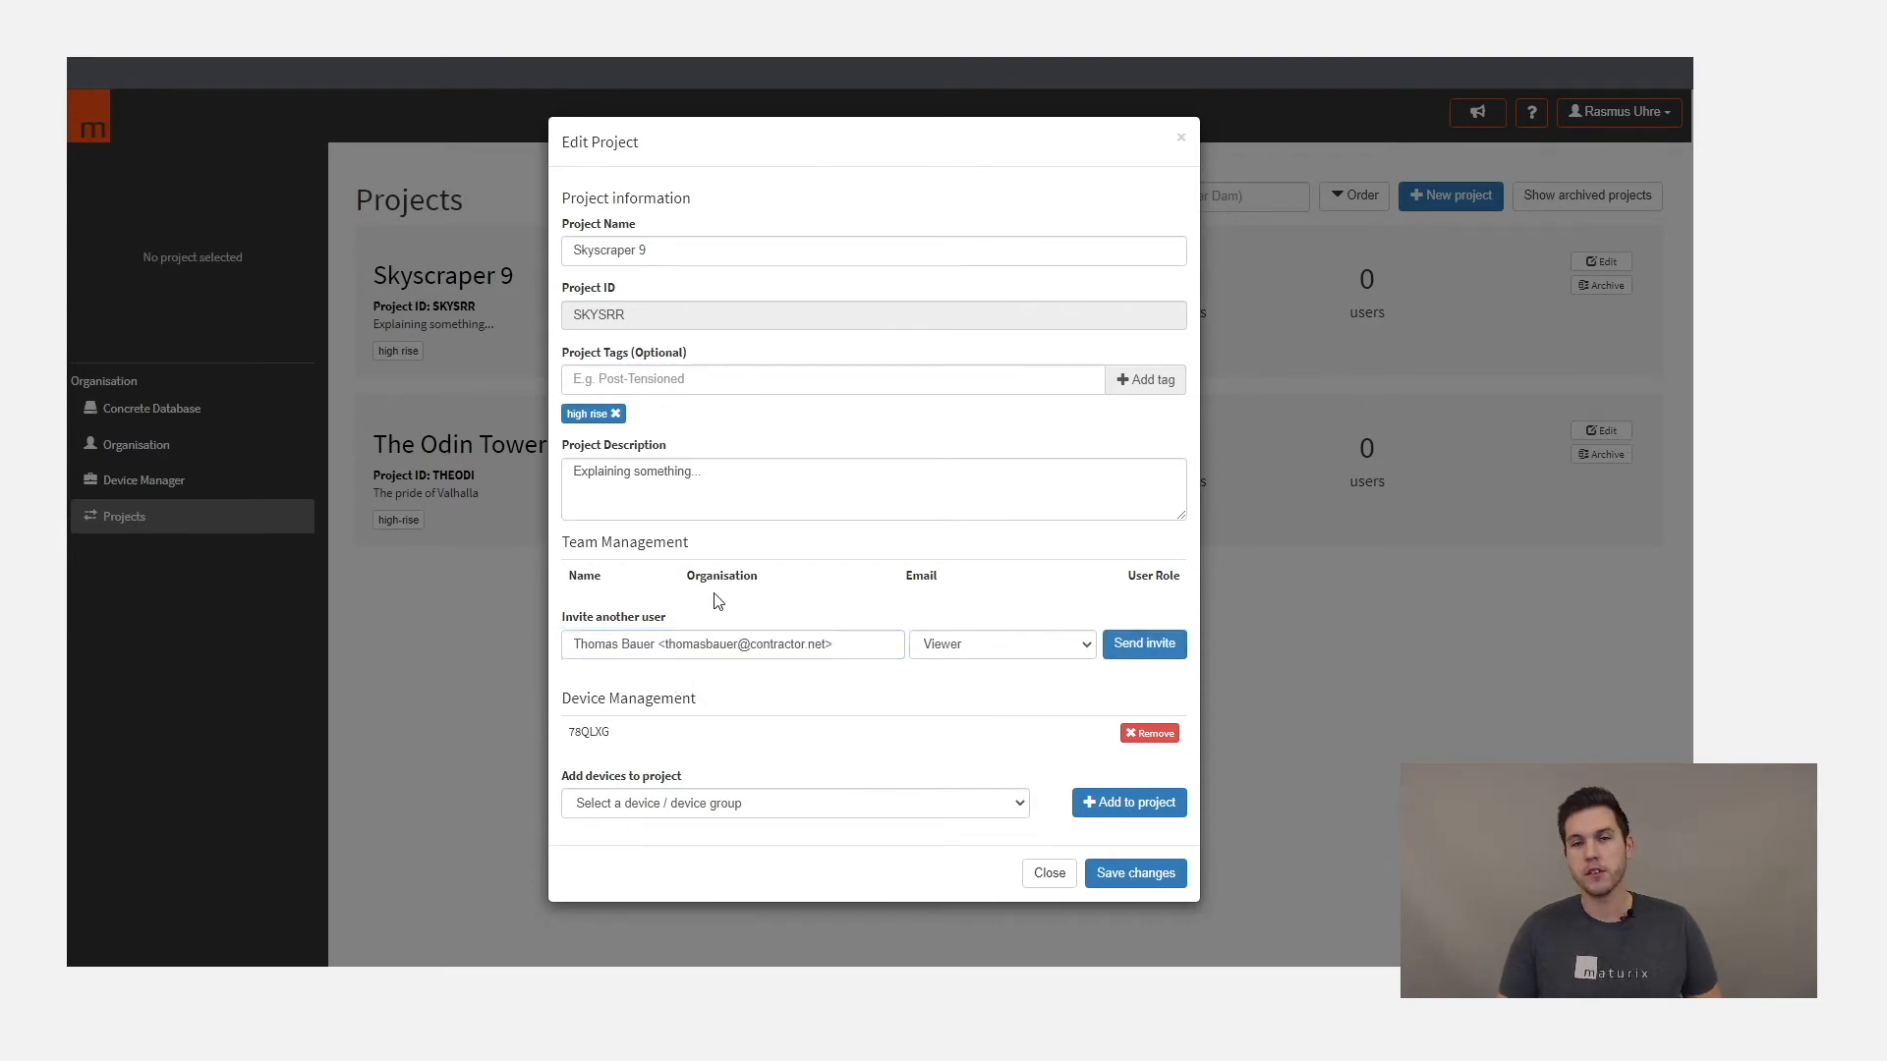
left_click(945, 647)
left_click(951, 685)
left_click(945, 644)
left_click(949, 701)
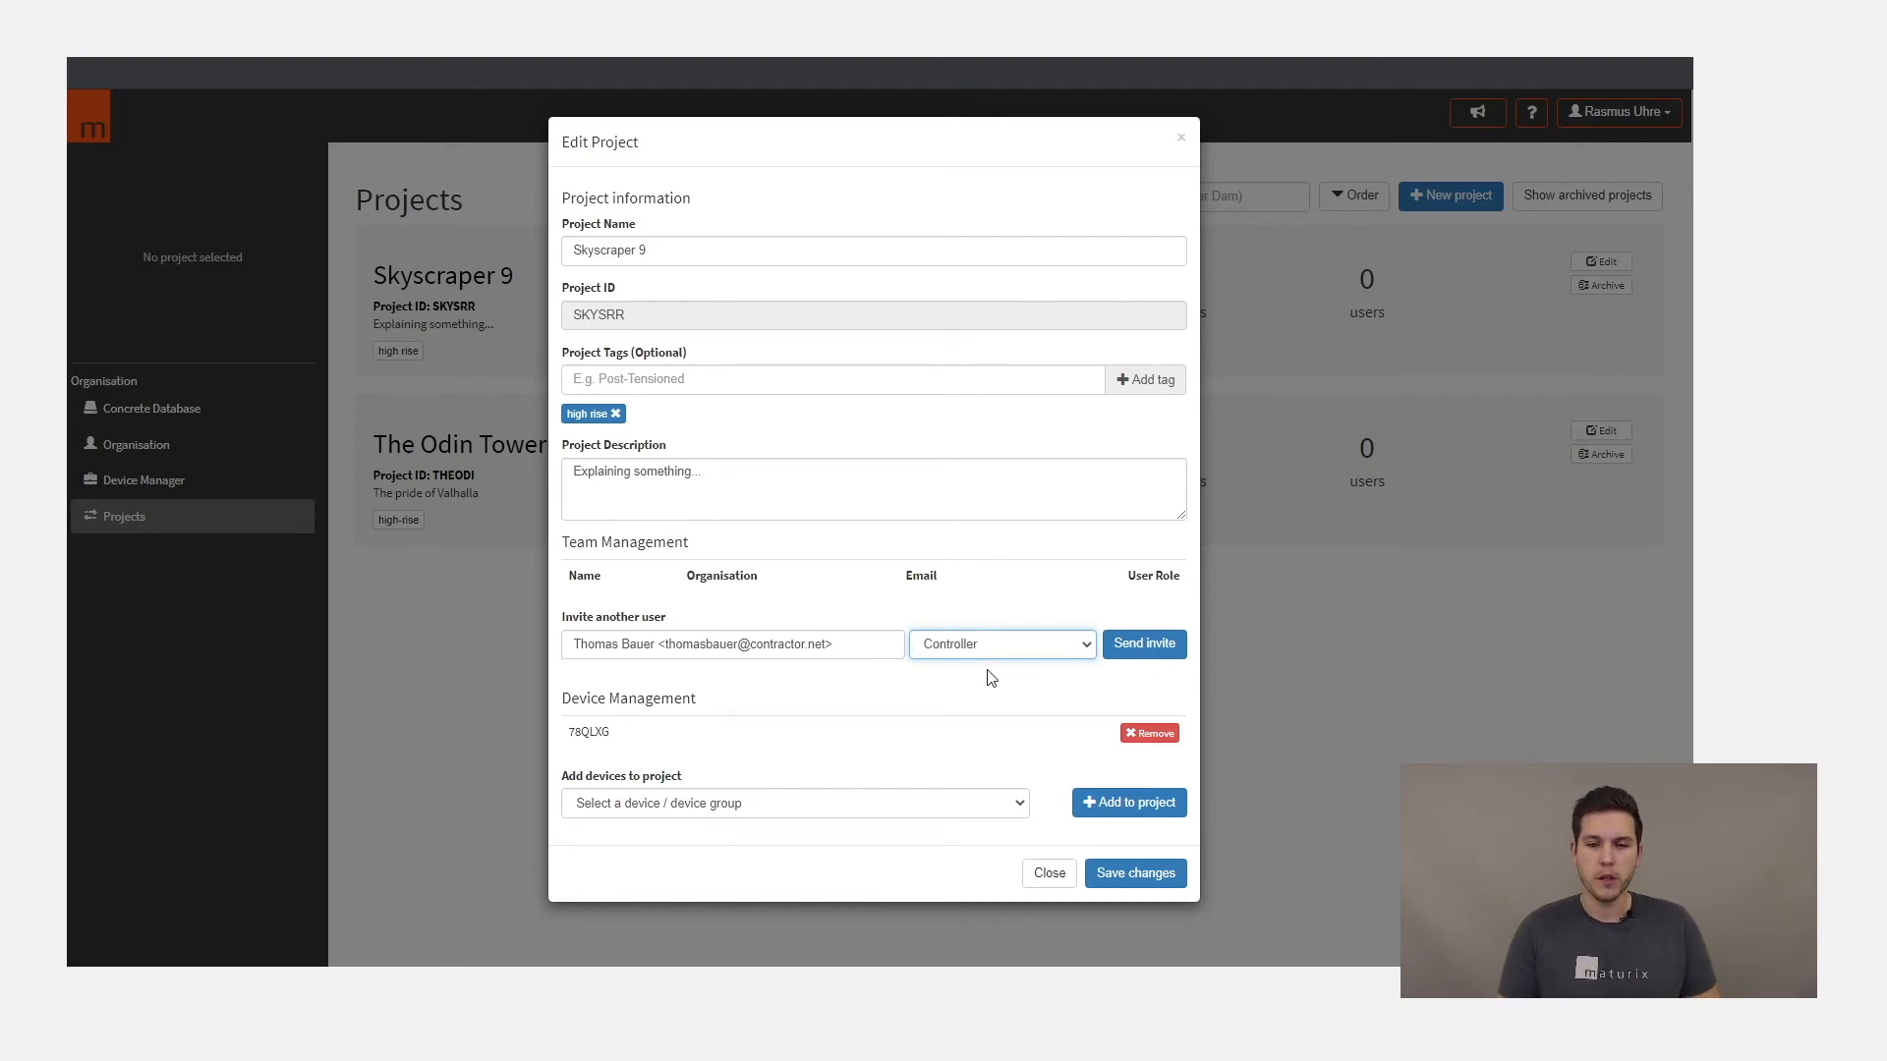
left_click(1122, 653)
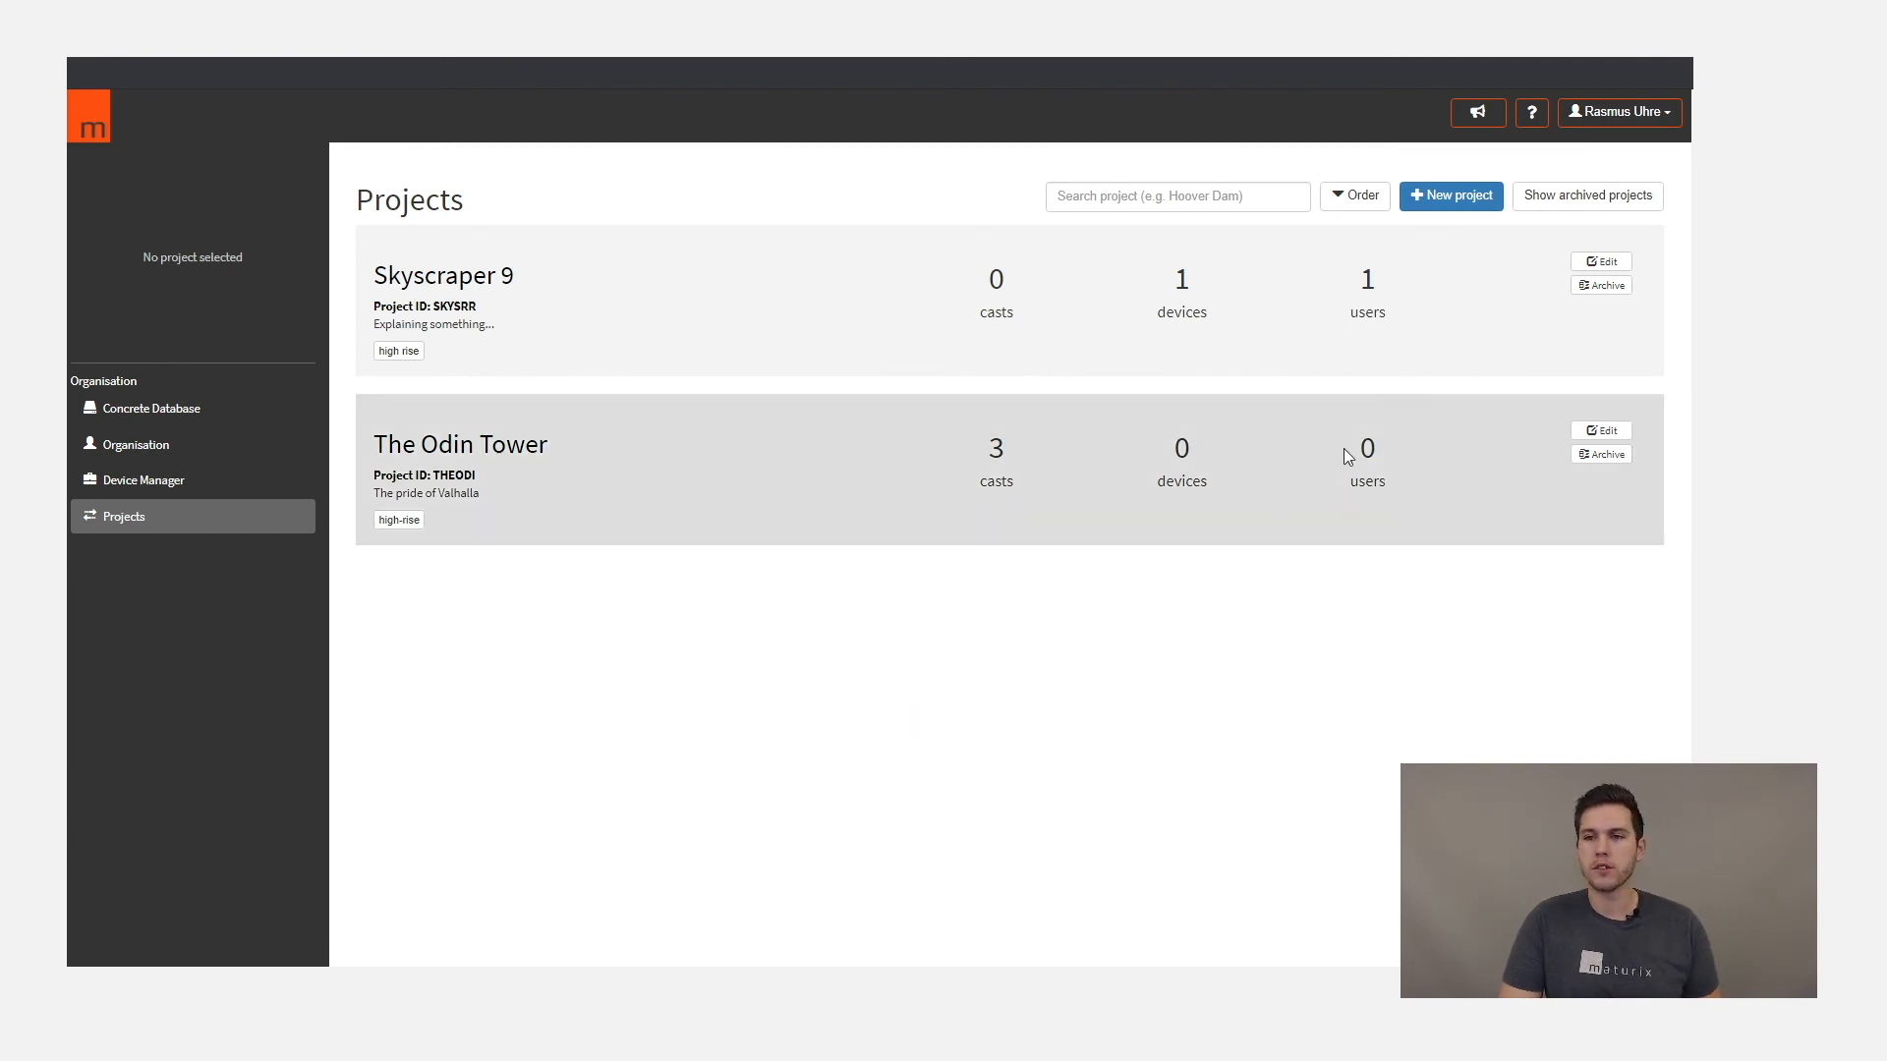
- Reopen Skyscraper 9 for editing, invite another user by e-mail address as Viewer, and return to the project list
left_click(1603, 263)
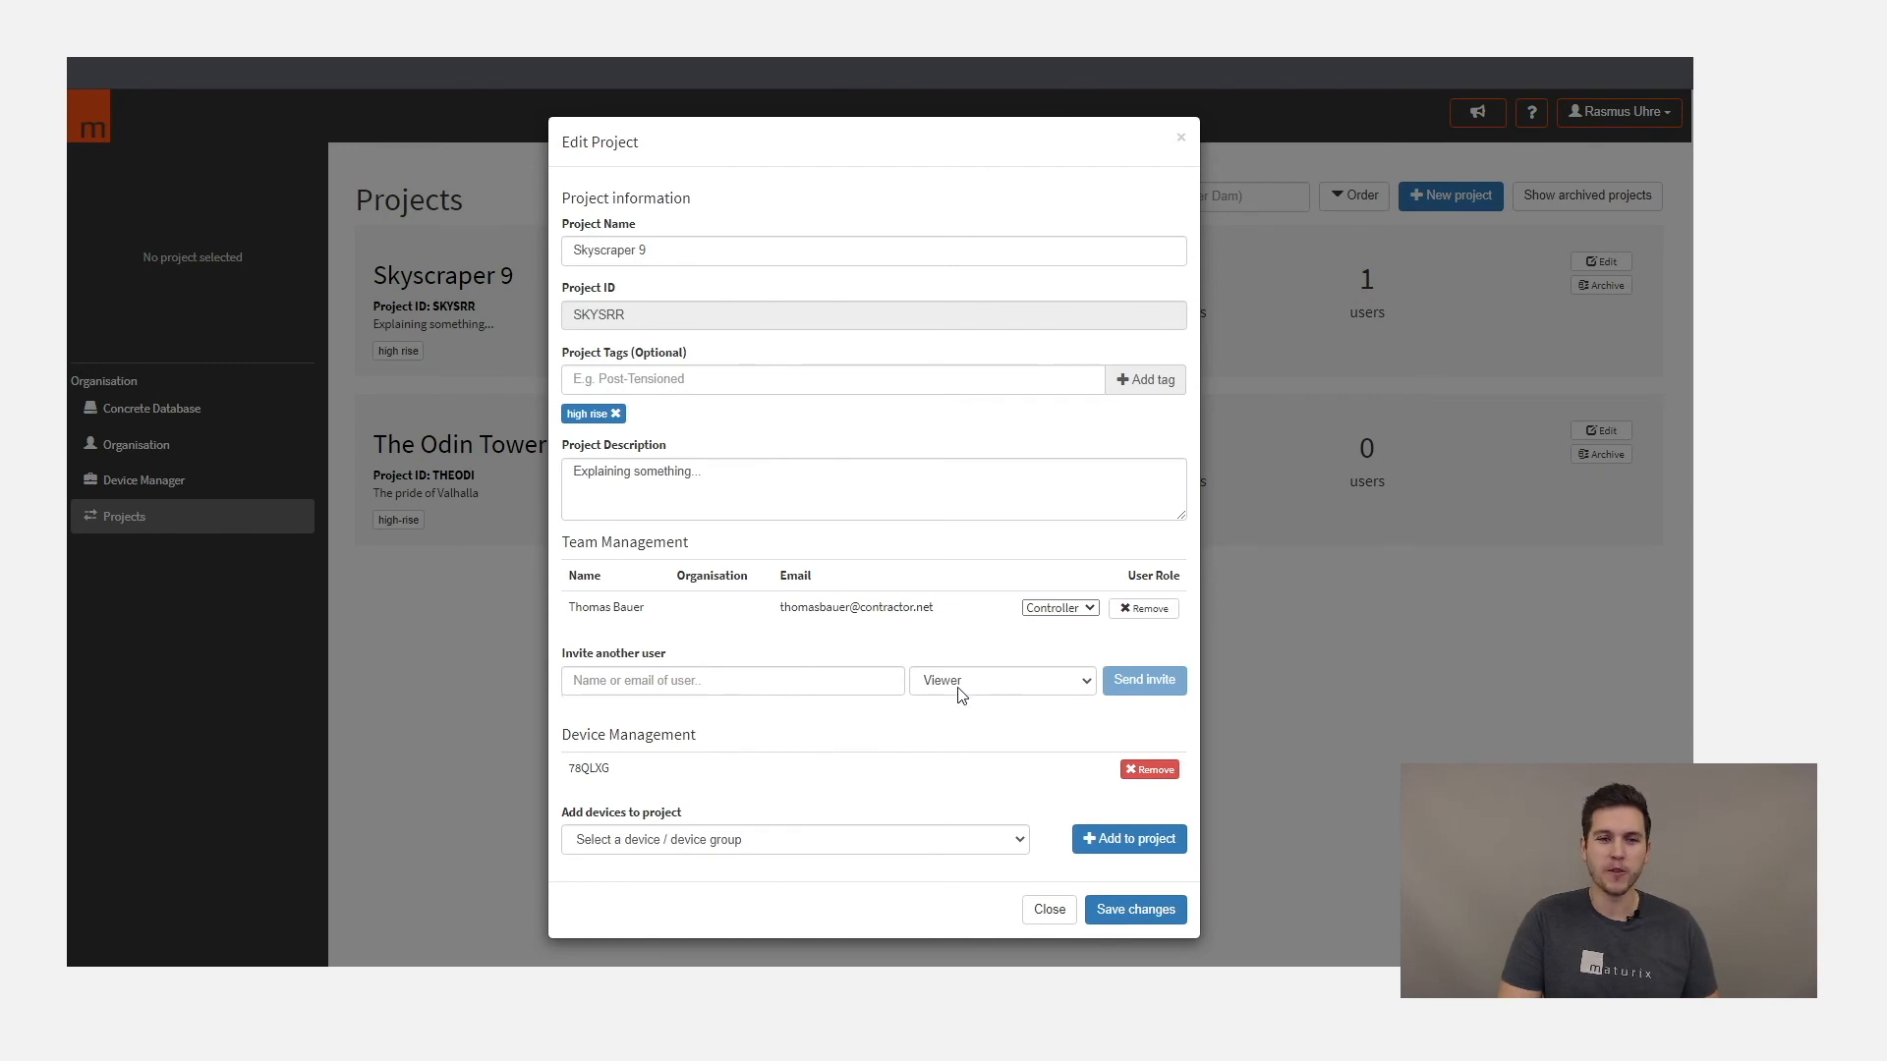
left_click(713, 682)
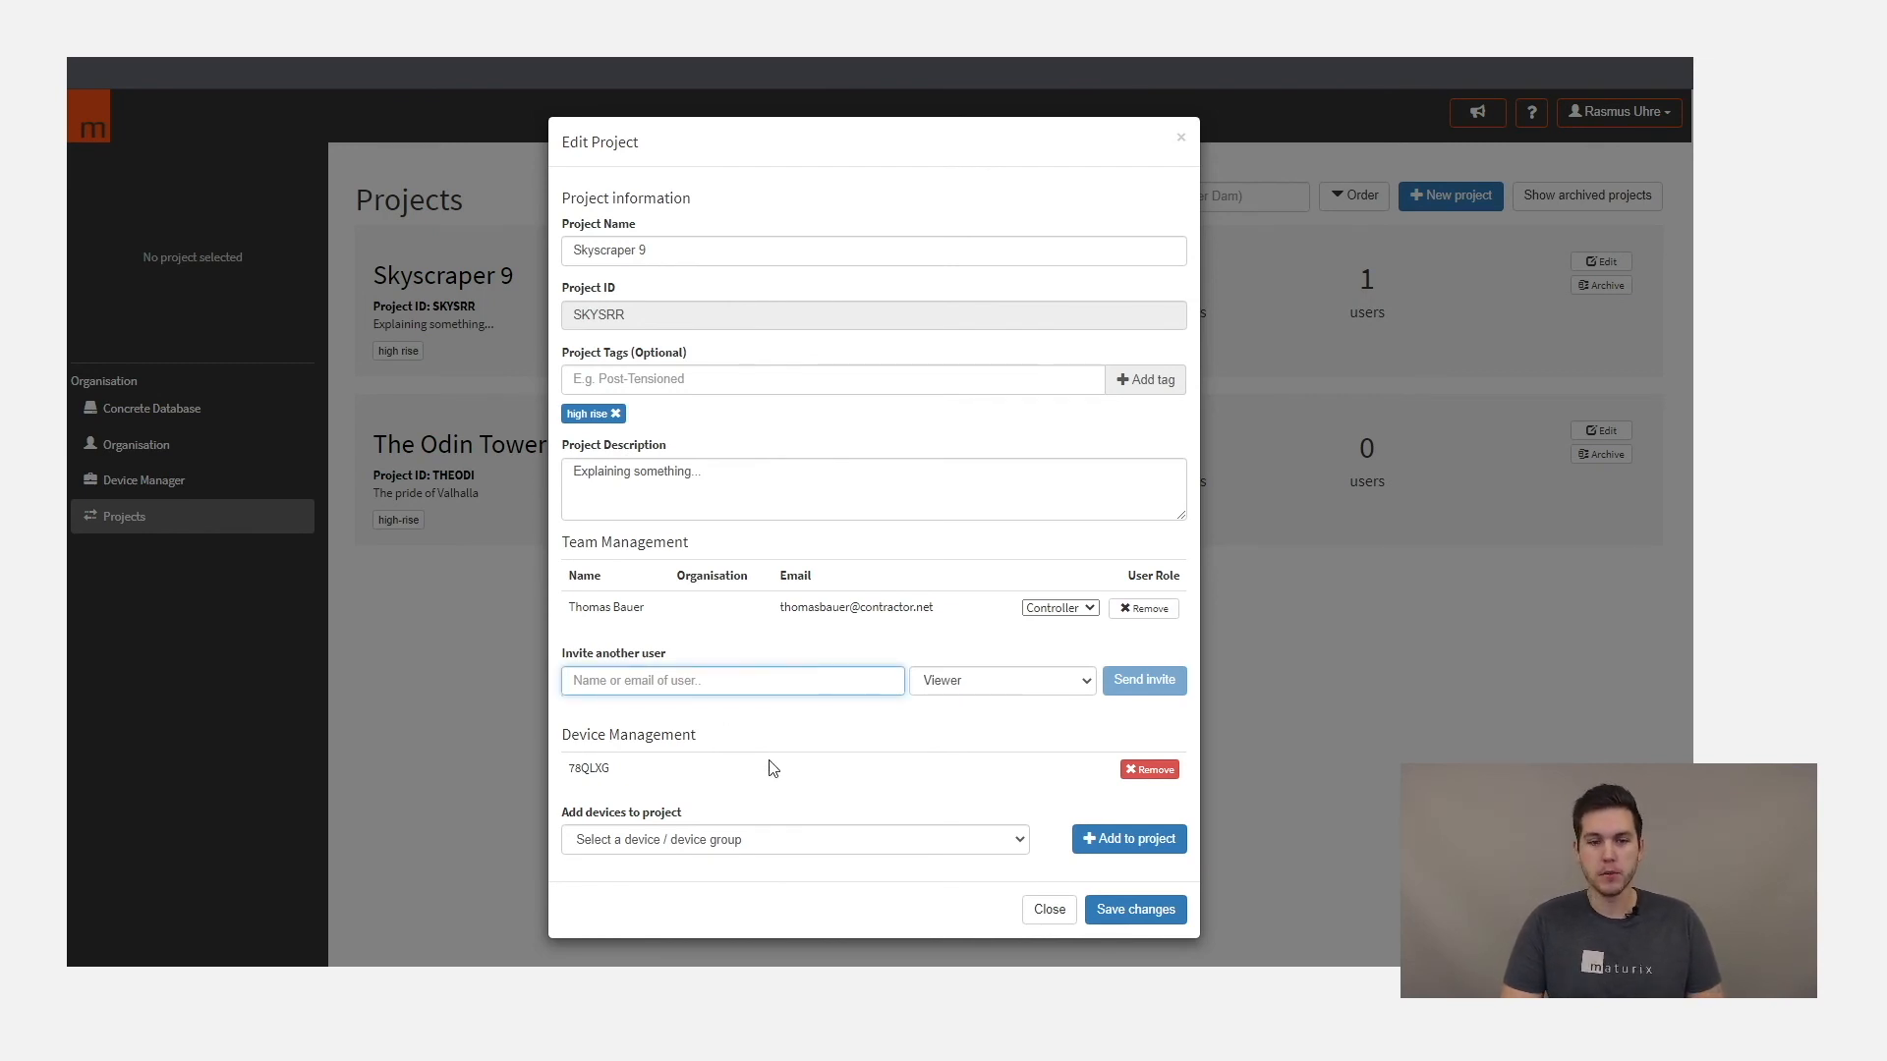
type("example@example.com")
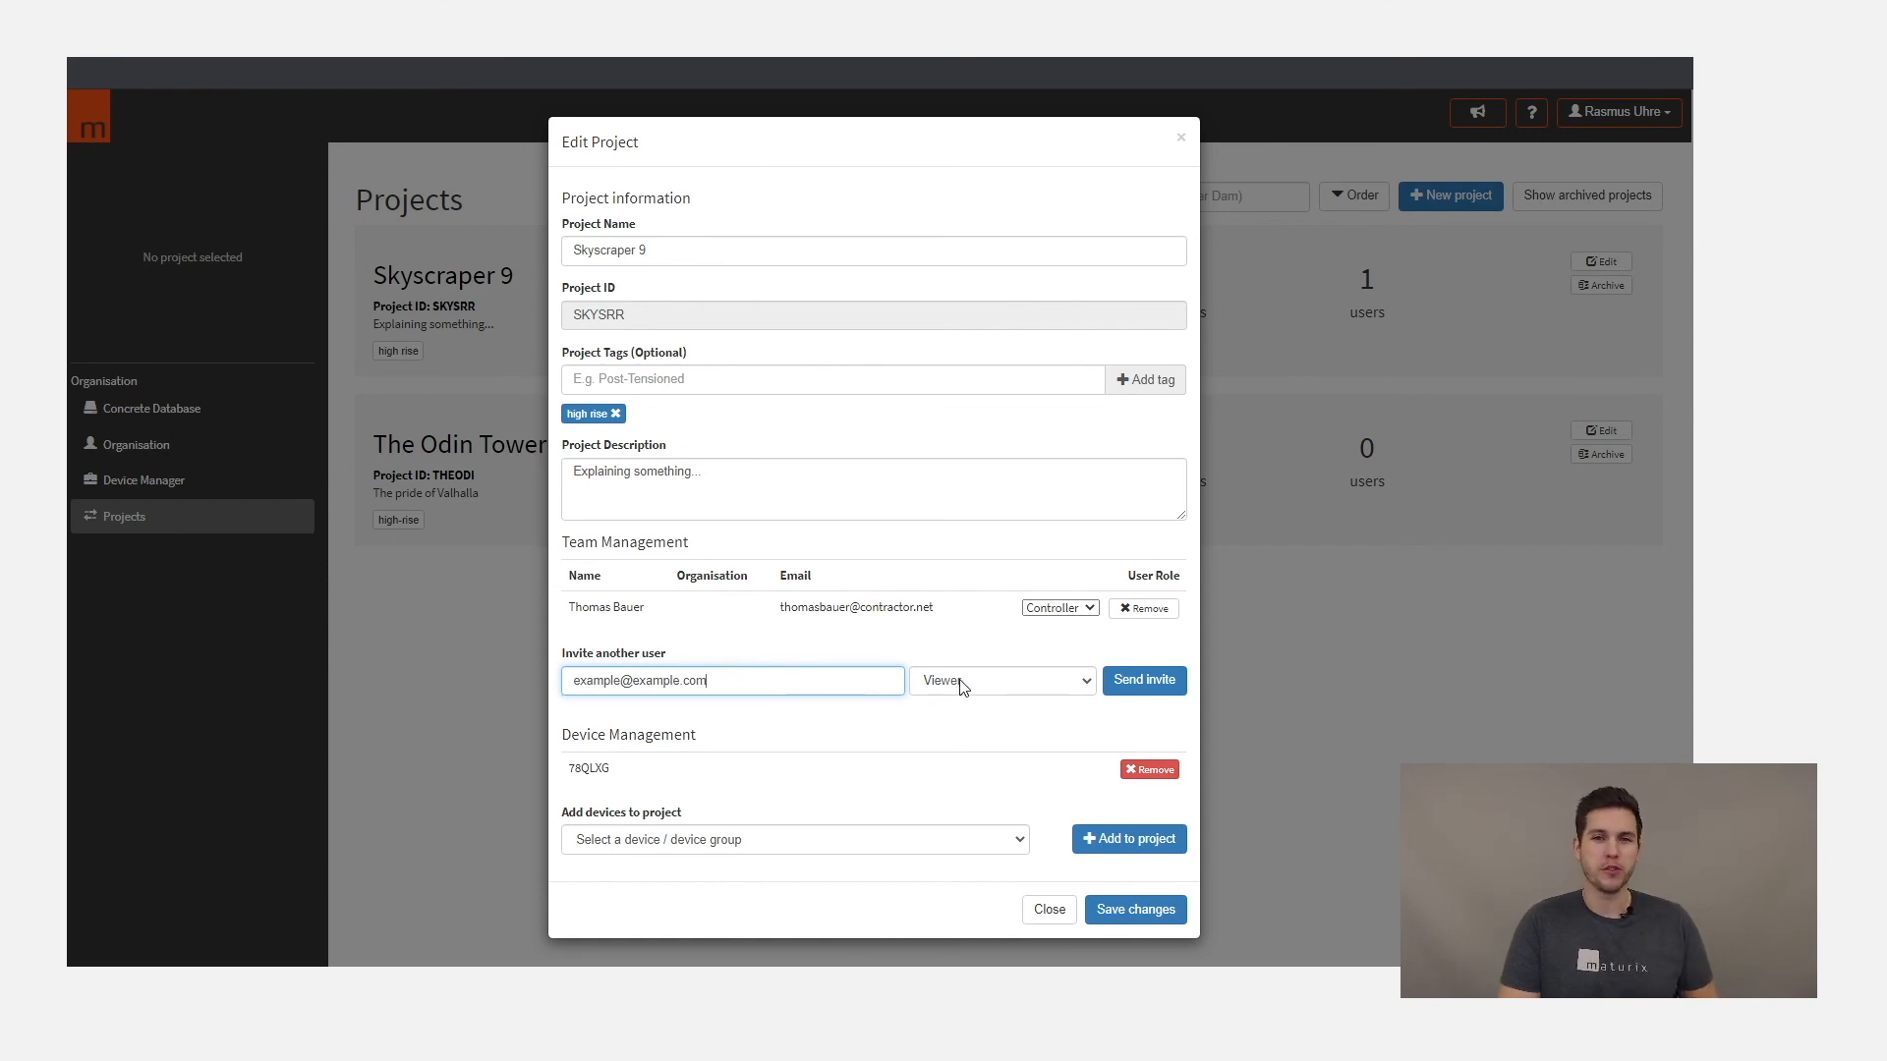
left_click(1144, 680)
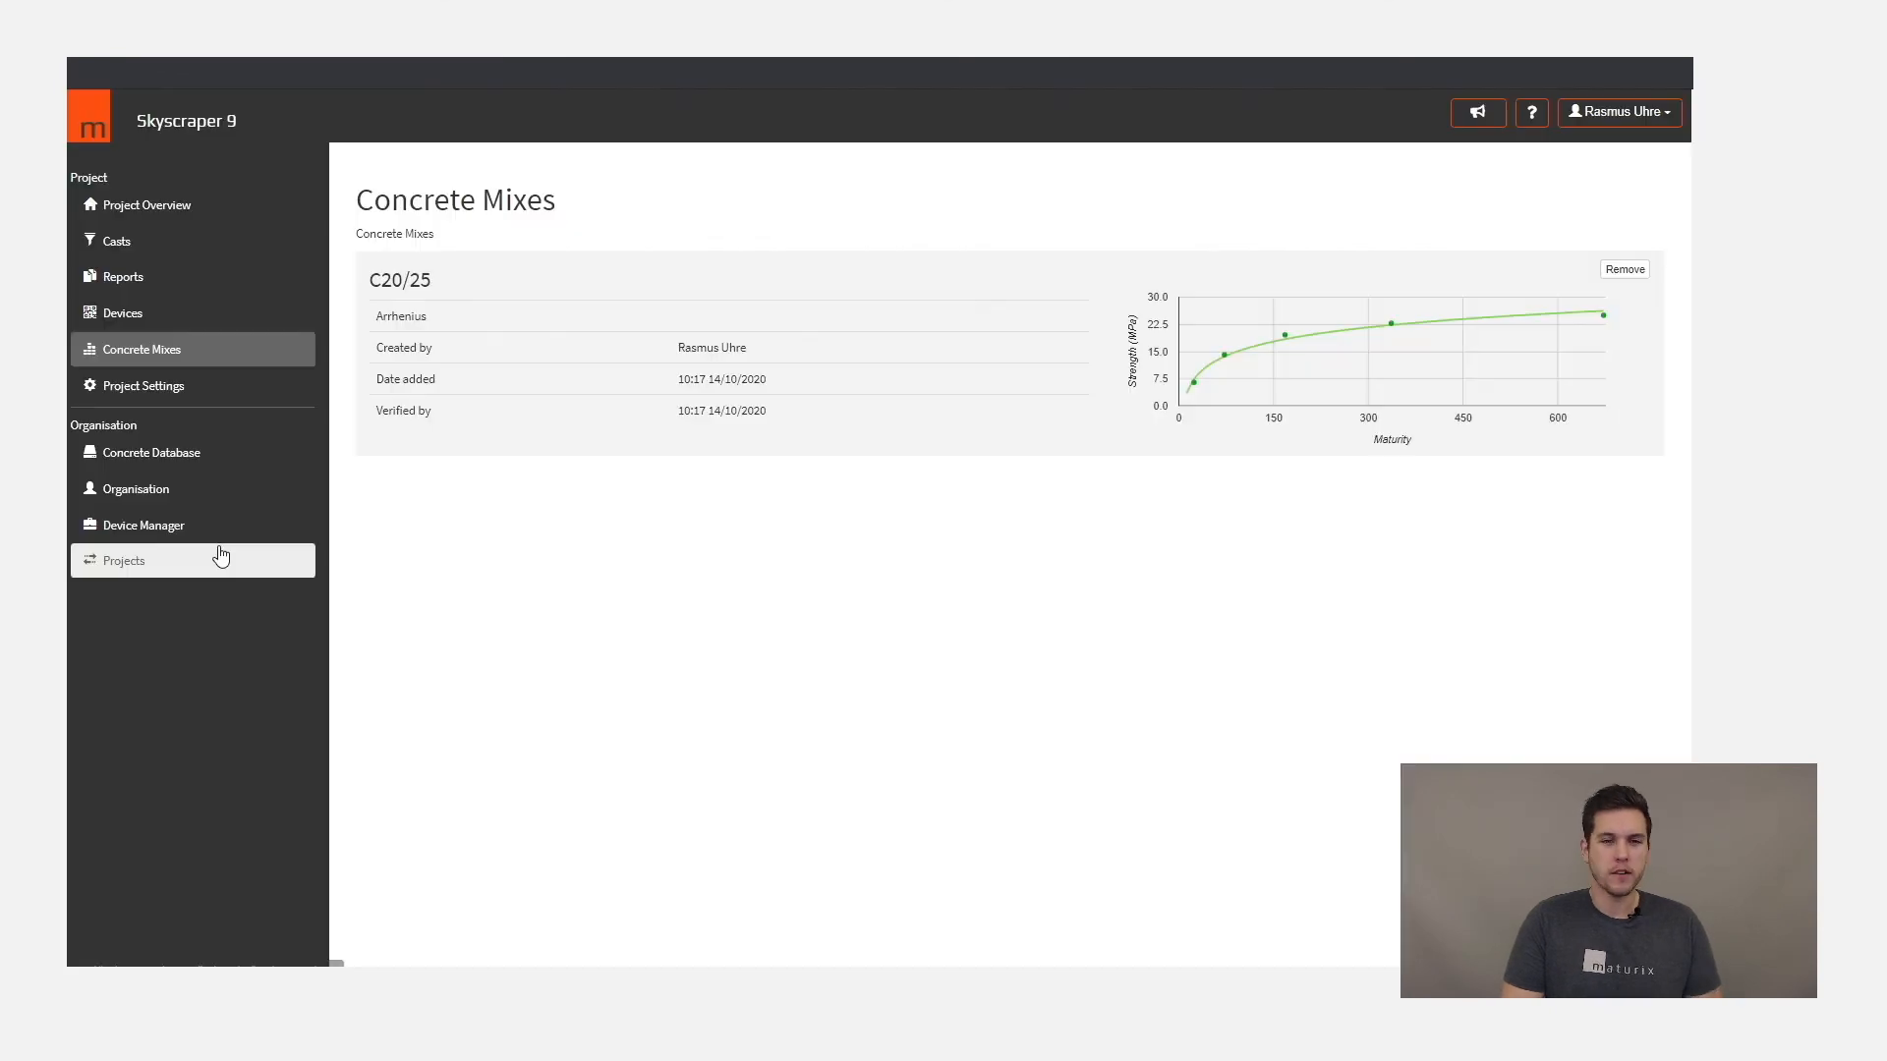
left_click(219, 553)
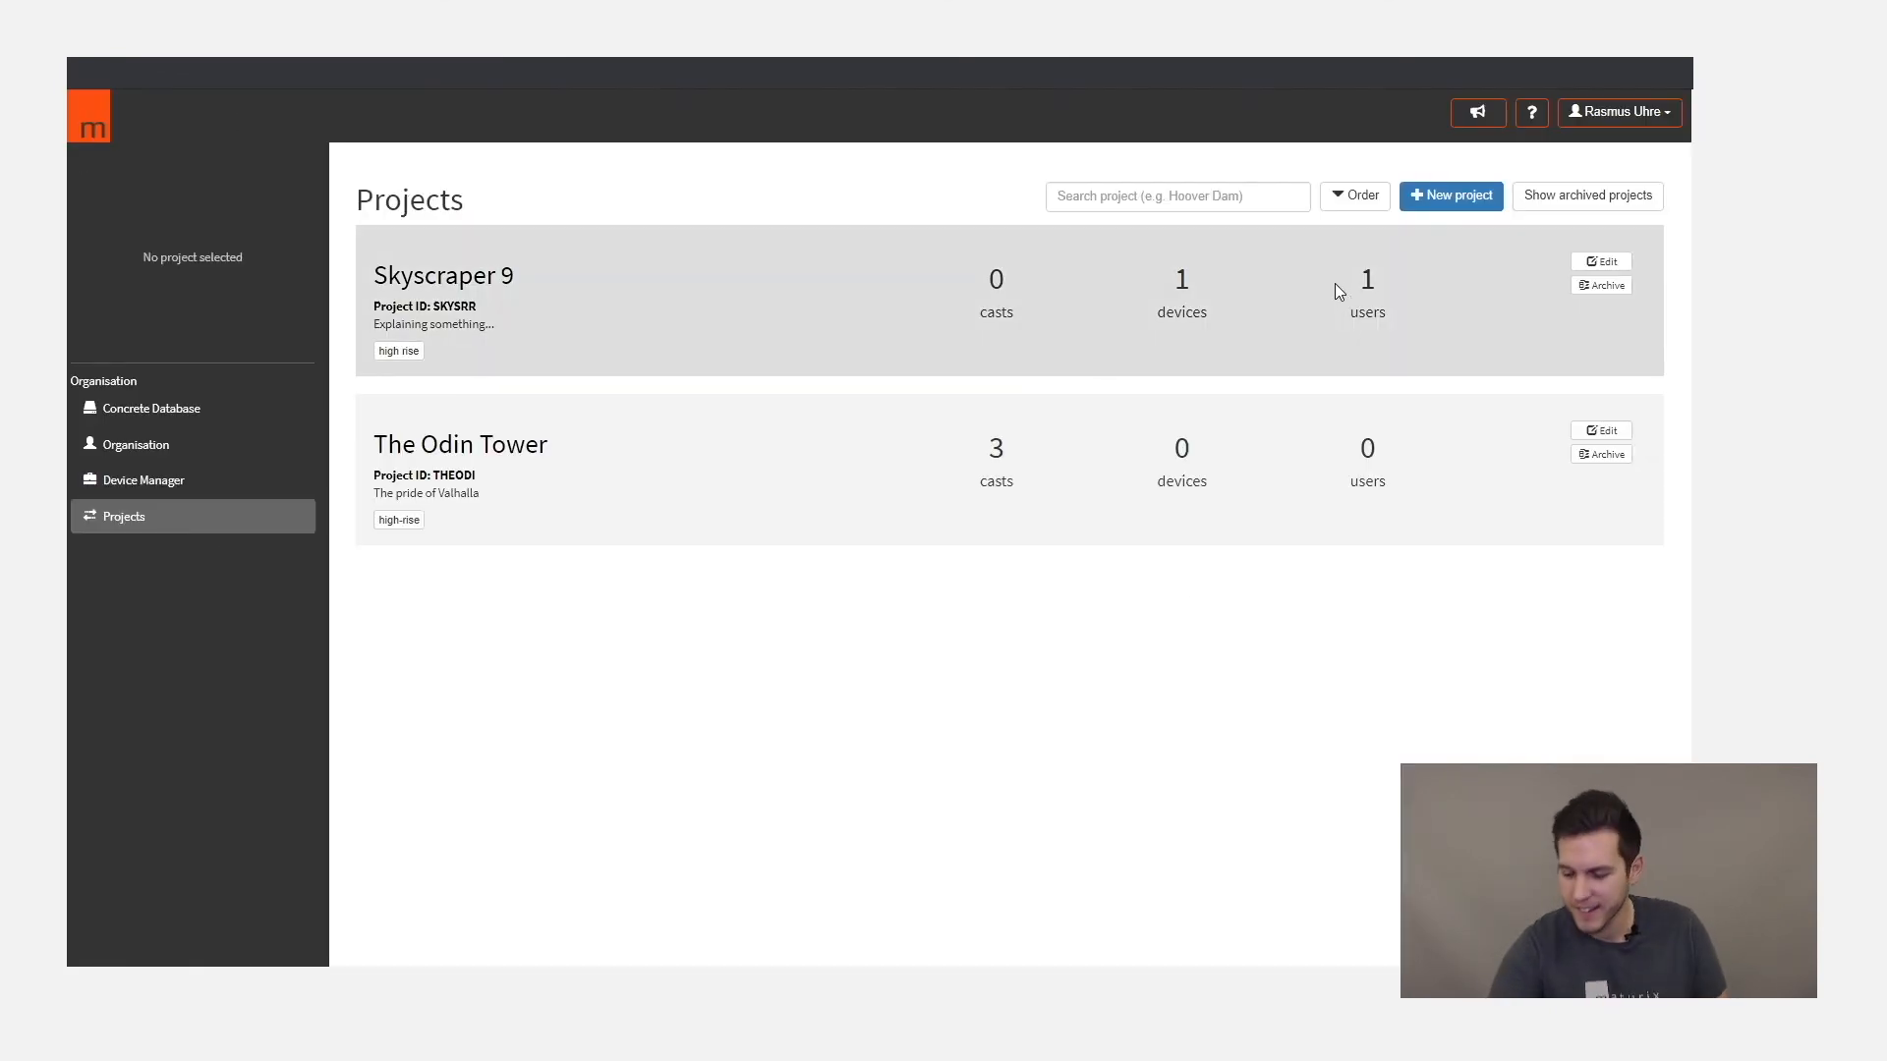